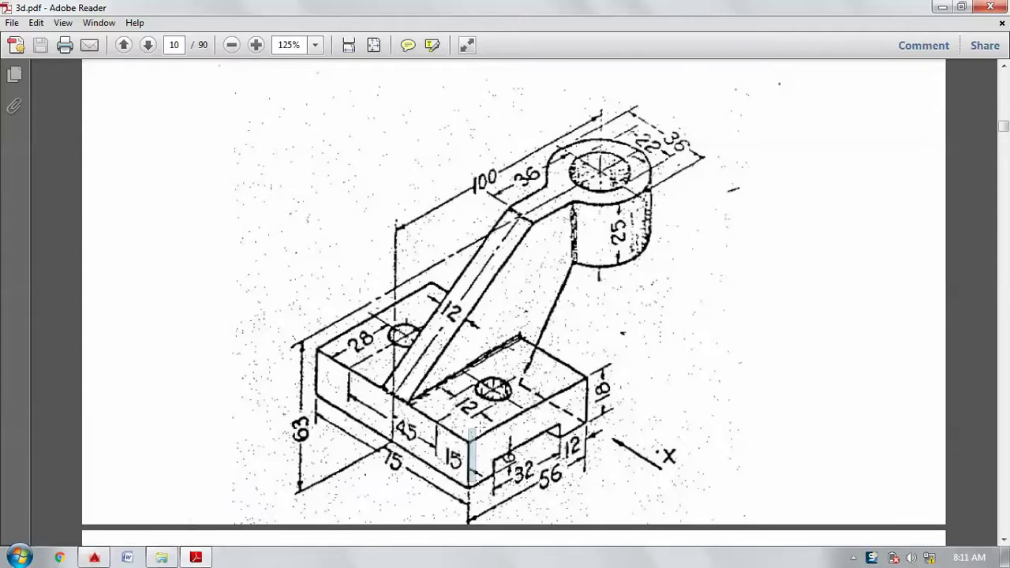
Dismiss the reference image and bring the empty AutoCAD drawing to the front.
{"action": "left_click_drag", "start_coordinate": [465, 484], "coordinate": [621, 479]}
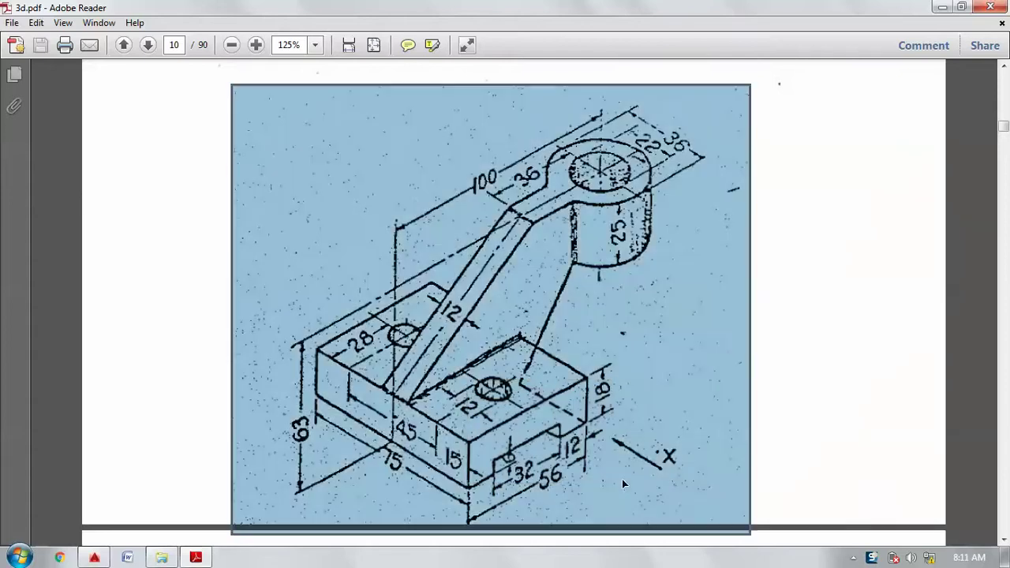
{"action": "left_click", "coordinate": [666, 467]}
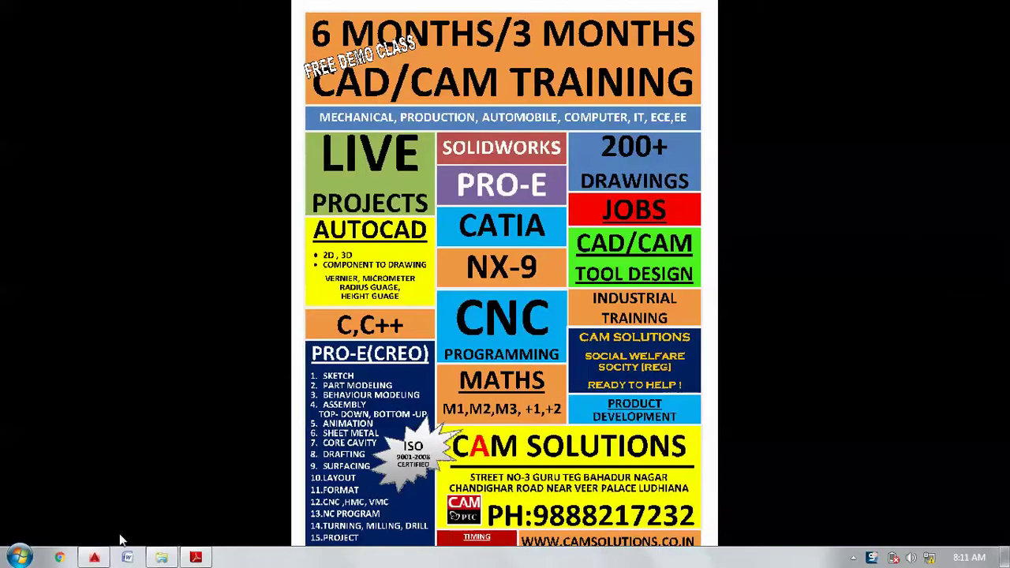
{"action": "left_click", "coordinate": [94, 557]}
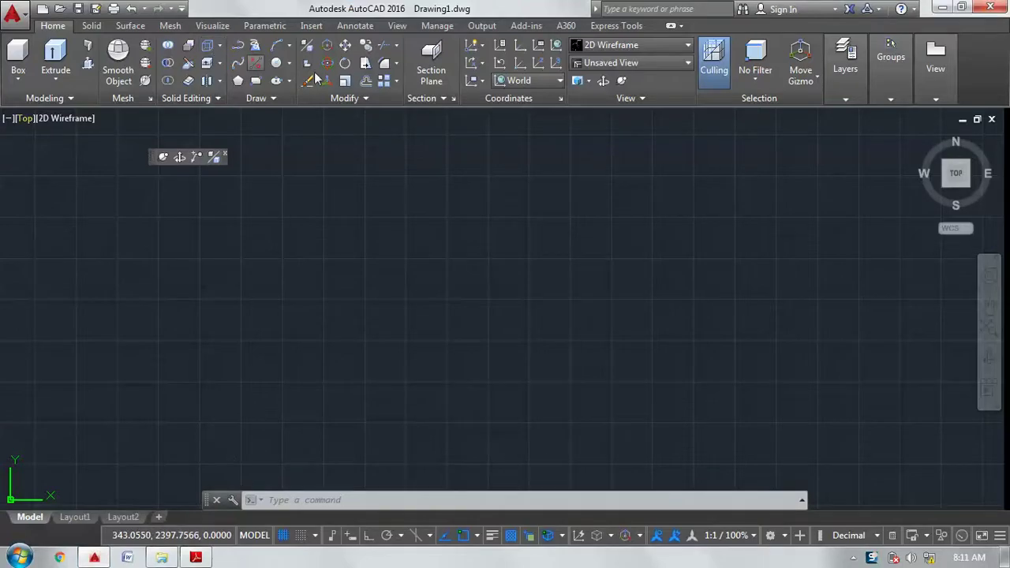
Start a line with Ortho on and draw the 56-unit top edge.
{"action": "type", "text": "l"}
{"action": "key", "text": "Return"}
{"action": "left_click", "coordinate": [245, 375]}
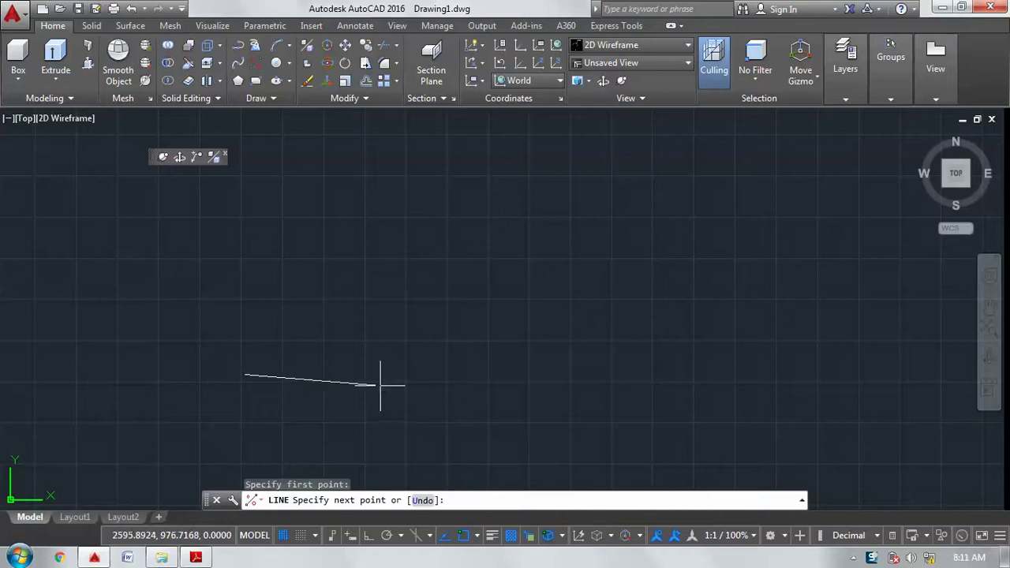
{"action": "left_click", "coordinate": [364, 536]}
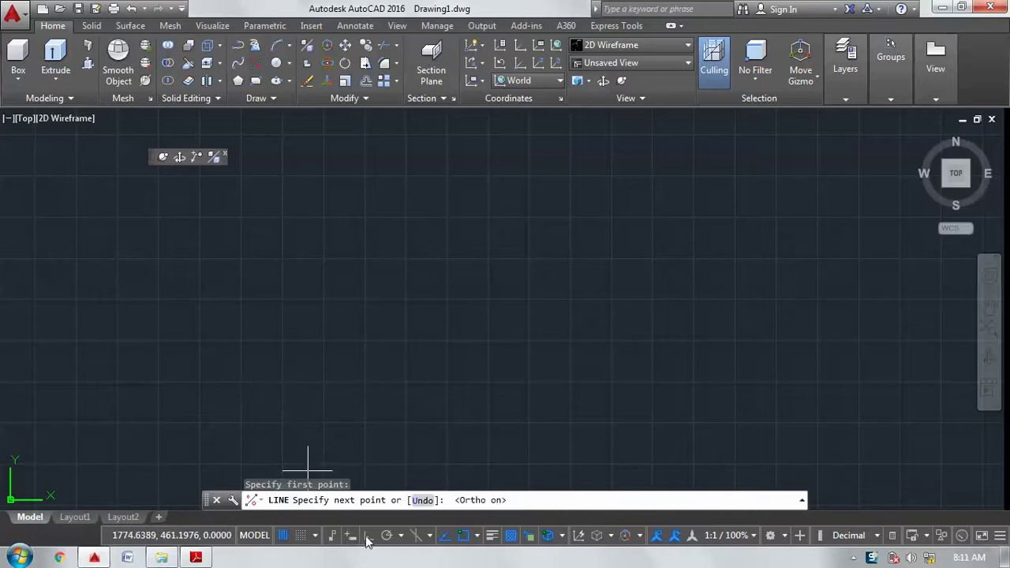
{"action": "type", "text": "56"}
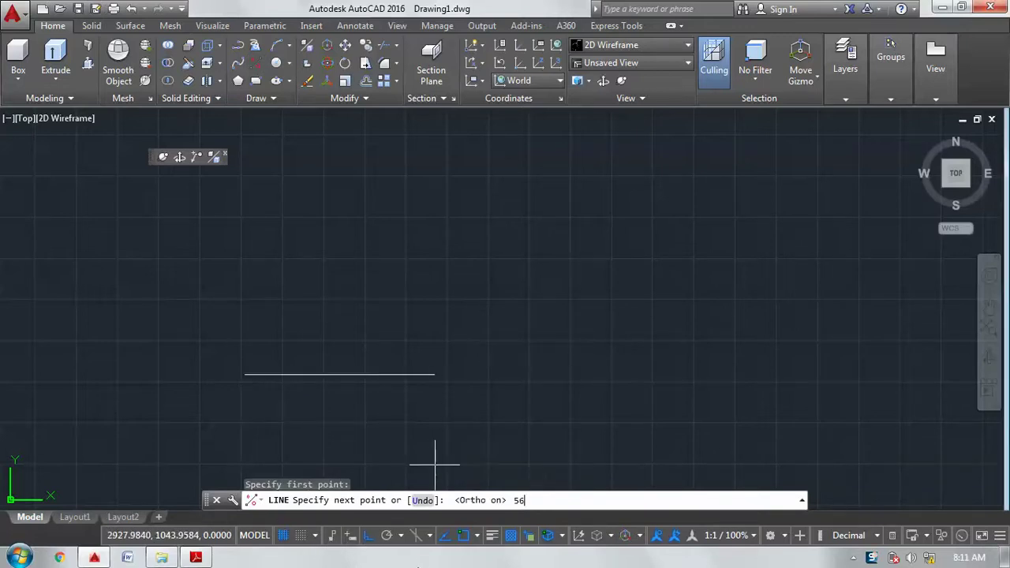
{"action": "key", "text": "Return"}
{"action": "scroll", "coordinate": [434, 465], "scroll_direction": "down", "scroll_amount": 3}
{"action": "middle_click_drag", "start_coordinate": [205, 363], "coordinate": [260, 379]}
{"action": "scroll", "coordinate": [437, 345], "scroll_direction": "up", "scroll_amount": 2}
{"action": "scroll", "coordinate": [637, 405], "scroll_direction": "up", "scroll_amount": 2}
{"action": "scroll", "coordinate": [620, 410], "scroll_direction": "up", "scroll_amount": 2}
Draw the 18-unit right side, undoing a mistaken 12-unit segment first.
{"action": "type", "text": "12"}
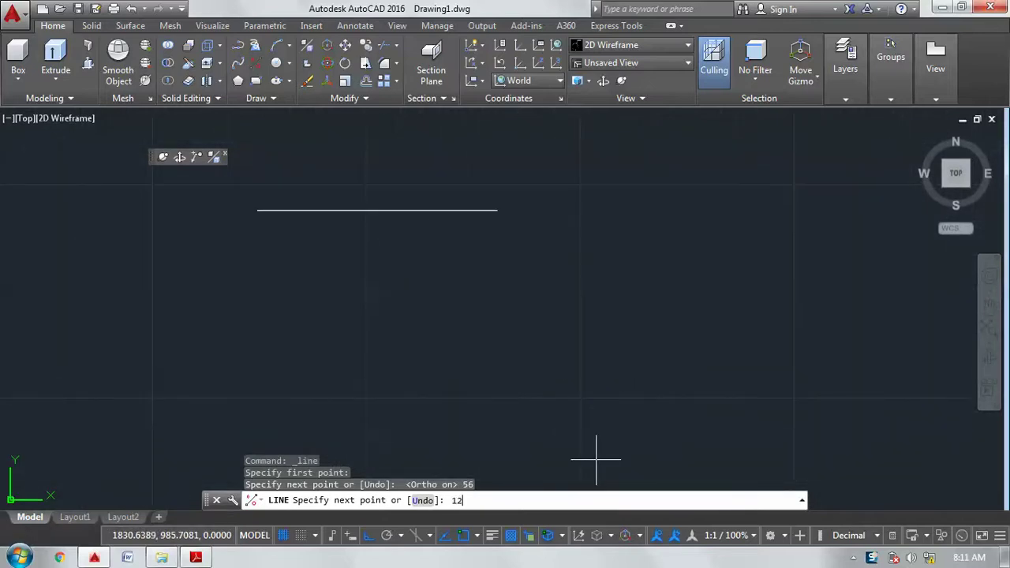
{"action": "key", "text": "Return"}
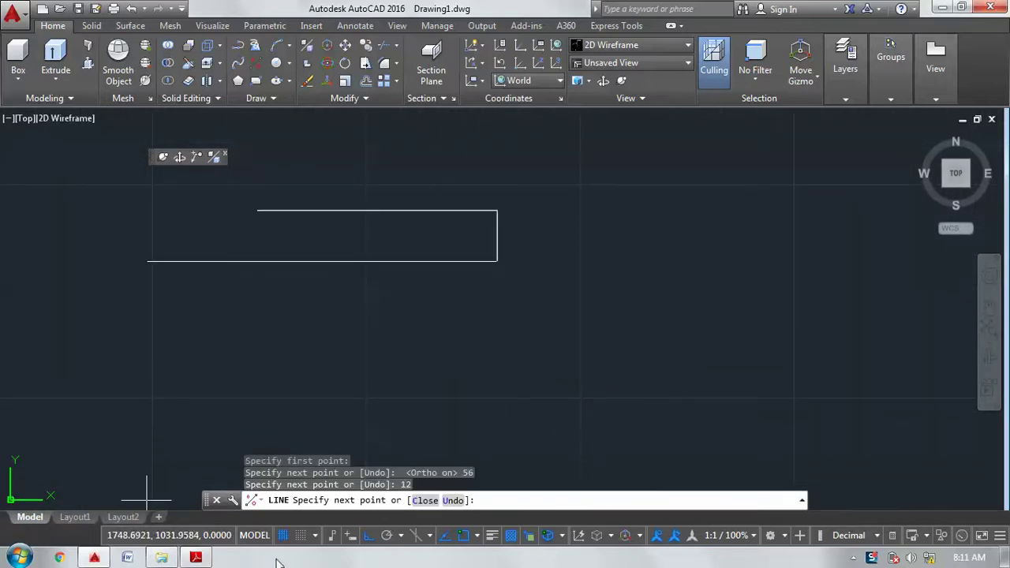
{"action": "left_click", "coordinate": [198, 557]}
{"action": "left_click", "coordinate": [197, 557]}
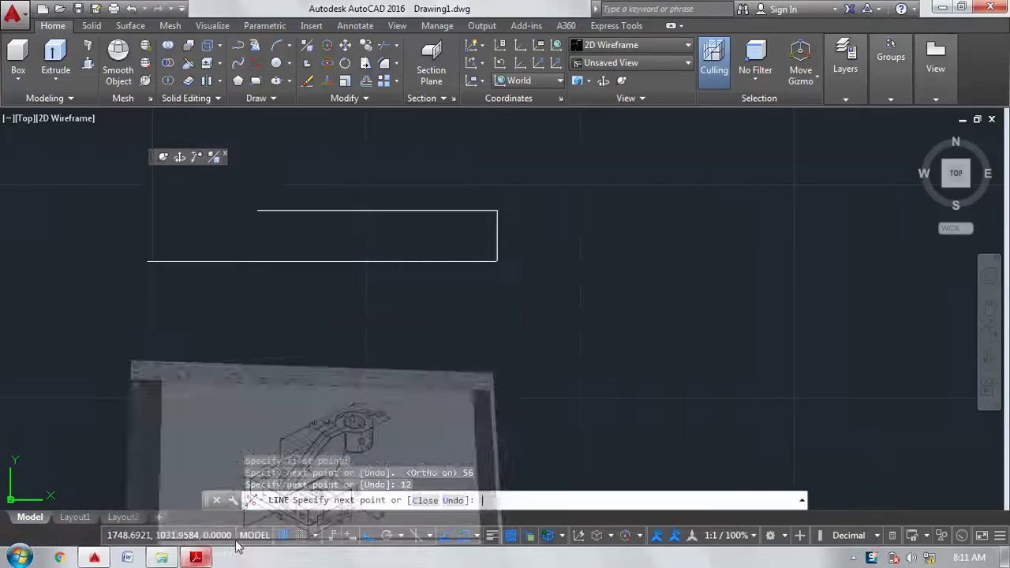
{"action": "right_click", "coordinate": [476, 374]}
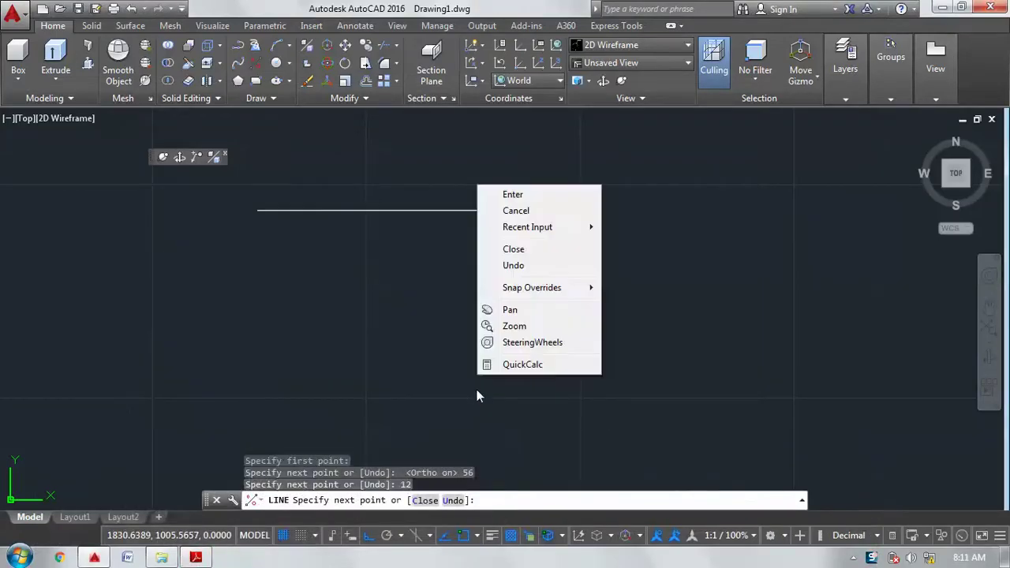
{"action": "left_click", "coordinate": [509, 263]}
{"action": "type", "text": "18"}
{"action": "key", "text": "Return"}
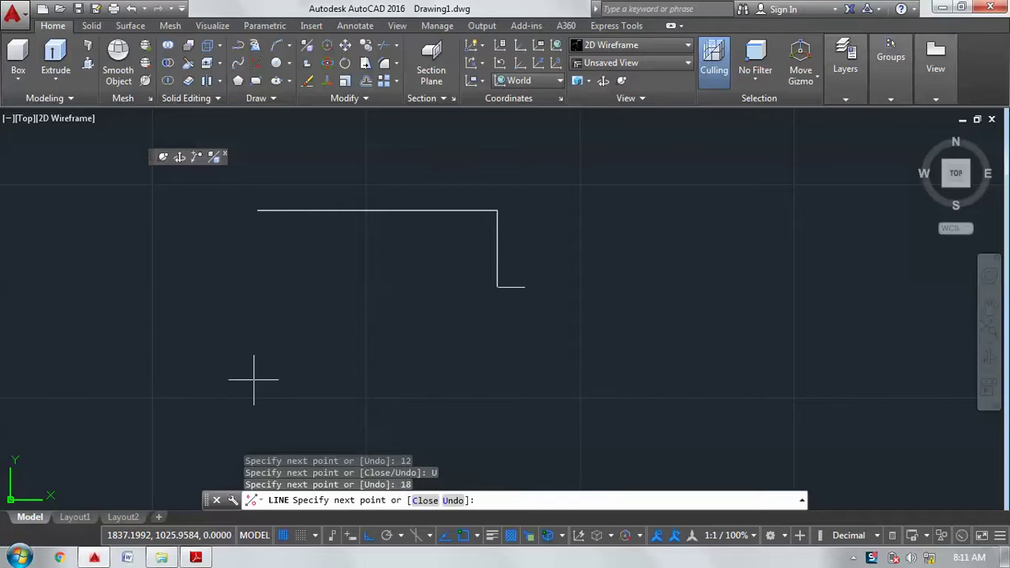
Add the 12-by-6 step, end its top line at the centre and finish the line command.
{"action": "type", "text": "12"}
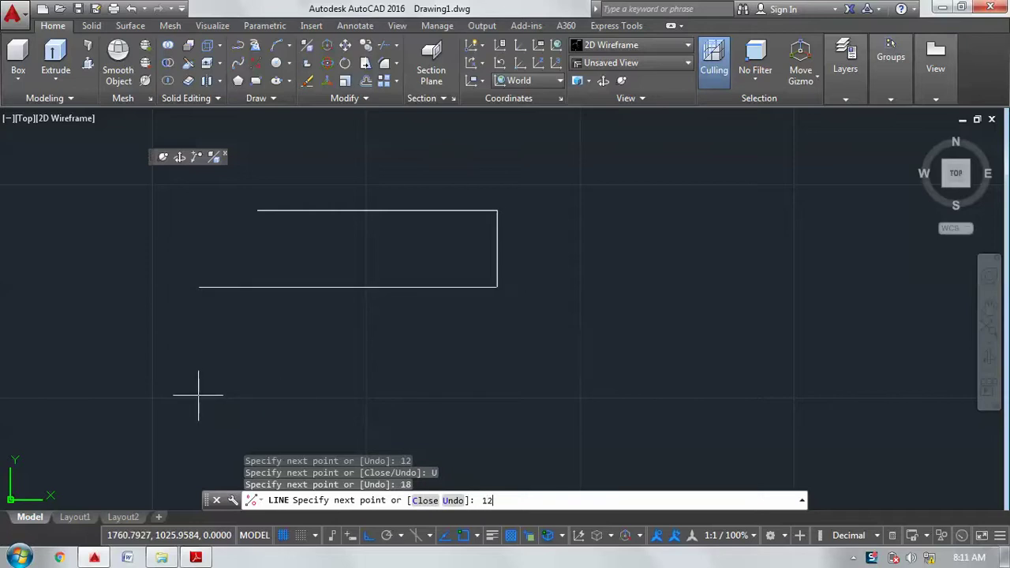
{"action": "key", "text": "Return"}
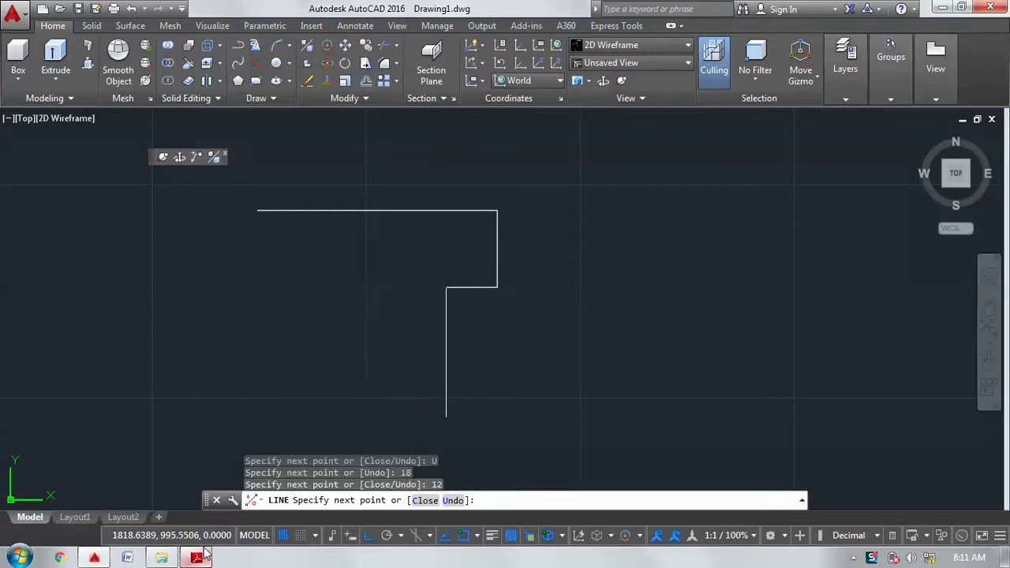
{"action": "left_click", "coordinate": [202, 554]}
{"action": "left_click", "coordinate": [202, 555]}
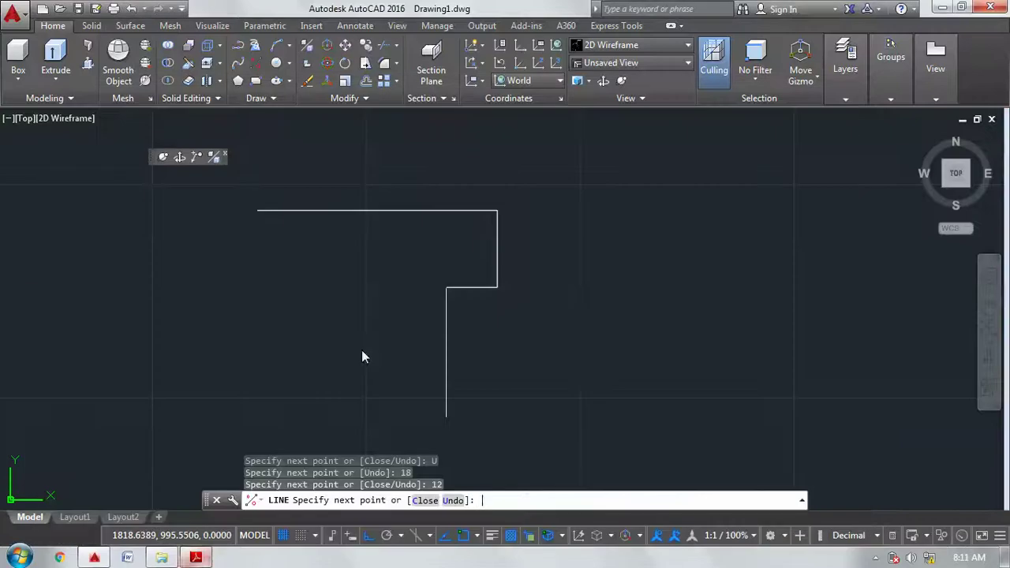
{"action": "type", "text": "6"}
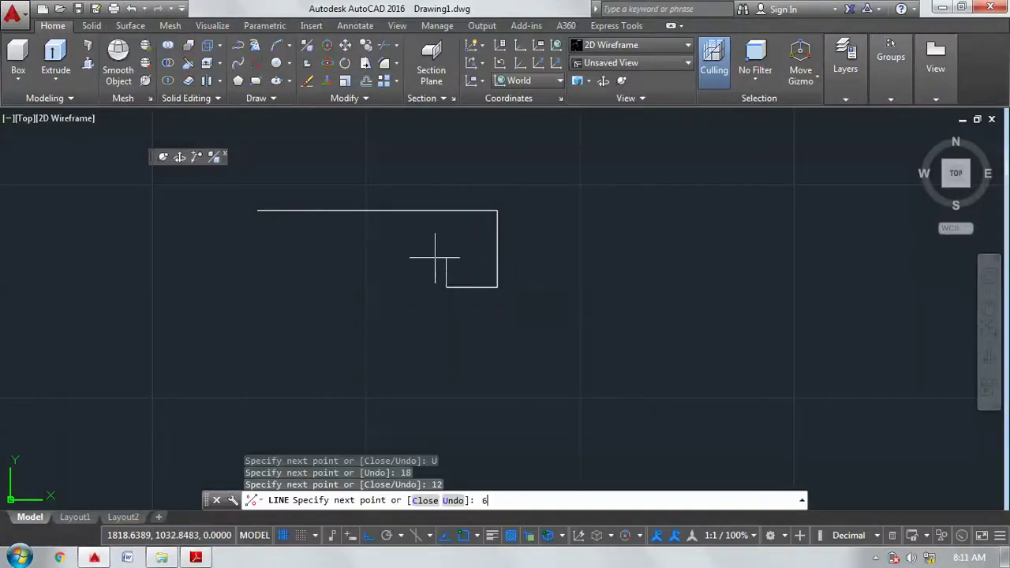
{"action": "key", "text": "Return"}
{"action": "left_click", "coordinate": [310, 270]}
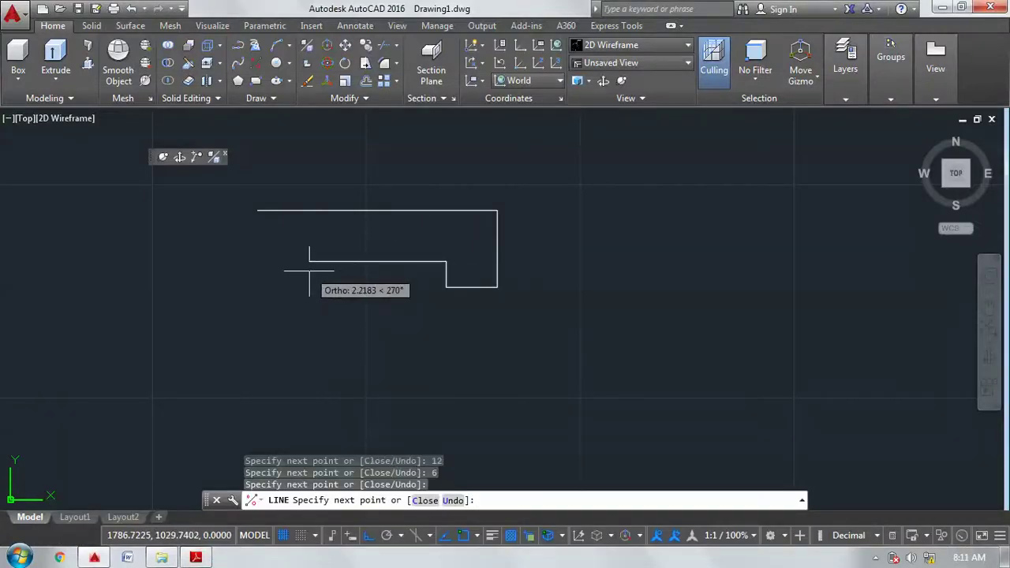
{"action": "right_click", "coordinate": [308, 270]}
{"action": "left_click", "coordinate": [332, 278]}
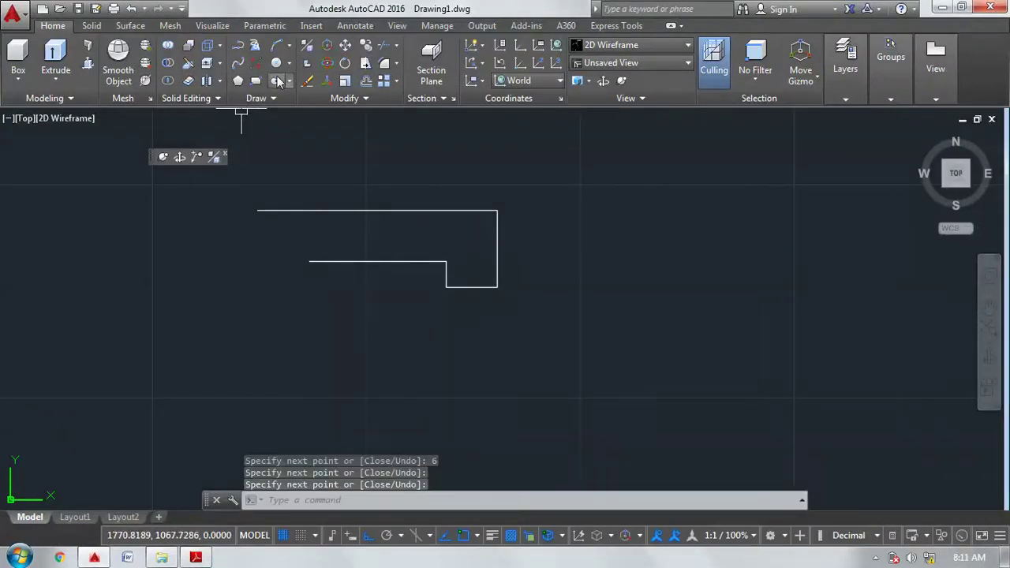
Mirror the three half-profile lines about the vertical centre line, keeping the originals.
{"action": "left_click", "coordinate": [364, 96]}
{"action": "left_click", "coordinate": [383, 117]}
{"action": "left_click", "coordinate": [426, 170]}
{"action": "left_click", "coordinate": [543, 343]}
{"action": "key", "text": "Return"}
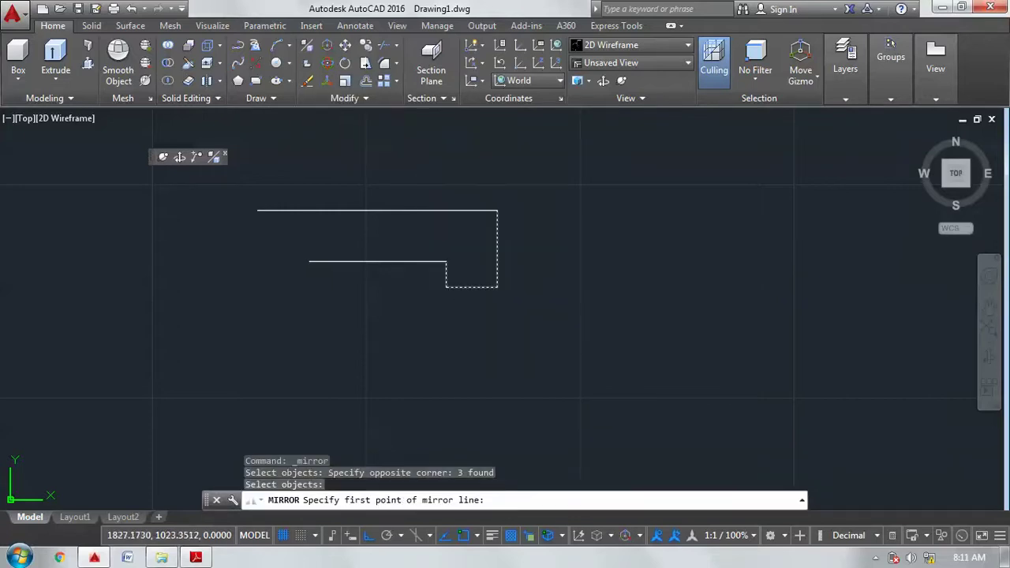
{"action": "left_click", "coordinate": [377, 210]}
{"action": "left_click", "coordinate": [383, 320]}
{"action": "right_click", "coordinate": [386, 317]}
{"action": "left_click", "coordinate": [418, 324]}
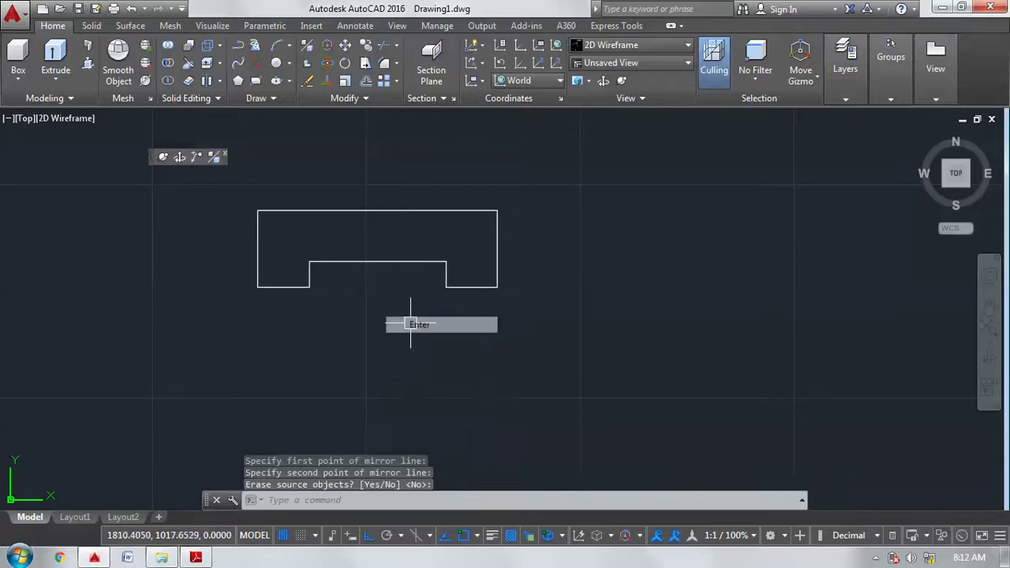
Attempt a fillet on the outline corners, reframe the outline, then view the reference drawing.
{"action": "scroll", "coordinate": [307, 273], "scroll_direction": "up", "scroll_amount": 5}
{"action": "scroll", "coordinate": [319, 292], "scroll_direction": "up", "scroll_amount": 4}
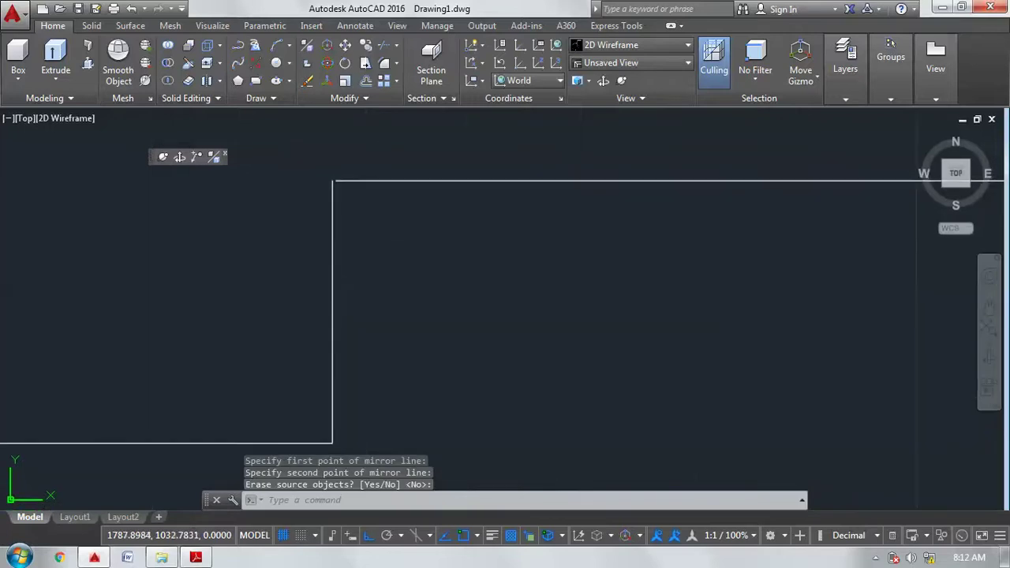
{"action": "left_click", "coordinate": [385, 64]}
{"action": "left_click", "coordinate": [380, 182]}
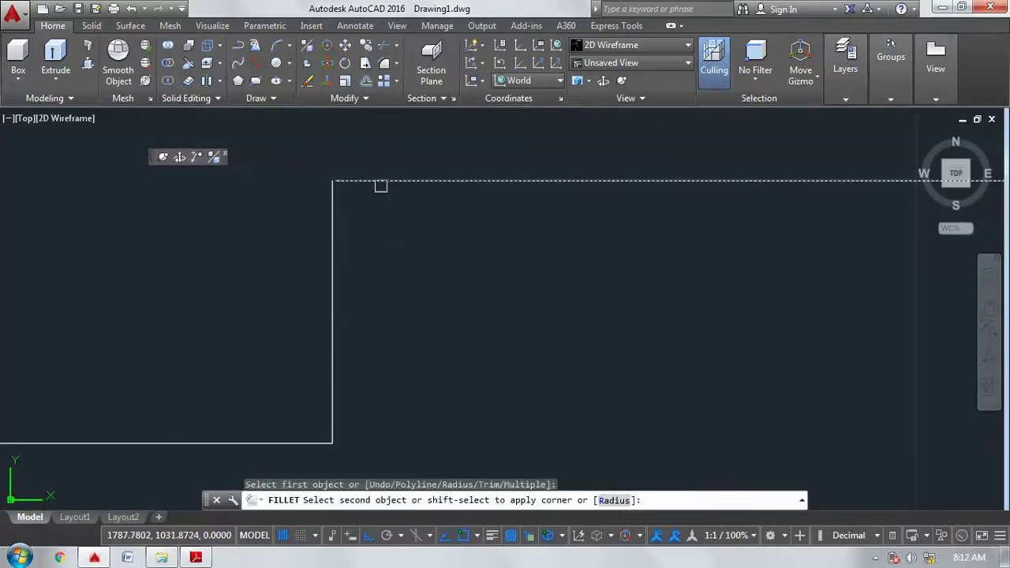
{"action": "left_click", "coordinate": [342, 208]}
{"action": "scroll", "coordinate": [442, 234], "scroll_direction": "down", "scroll_amount": 5}
{"action": "middle_click_drag", "start_coordinate": [450, 236], "coordinate": [367, 313]}
{"action": "scroll", "coordinate": [355, 310], "scroll_direction": "down", "scroll_amount": 3}
{"action": "scroll", "coordinate": [466, 279], "scroll_direction": "up", "scroll_amount": 2}
{"action": "middle_click_drag", "start_coordinate": [466, 279], "coordinate": [462, 307]}
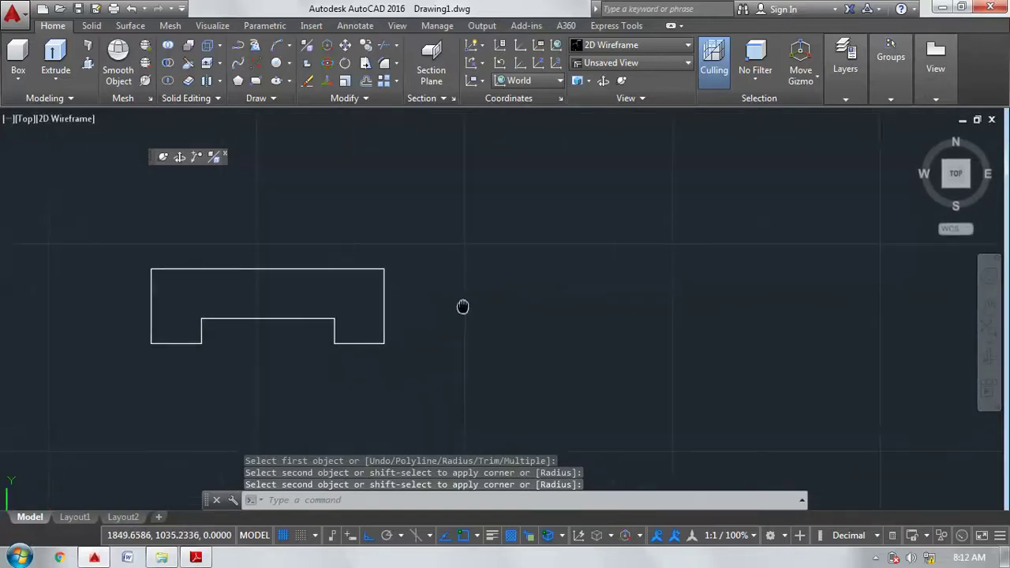
{"action": "left_click", "coordinate": [197, 558]}
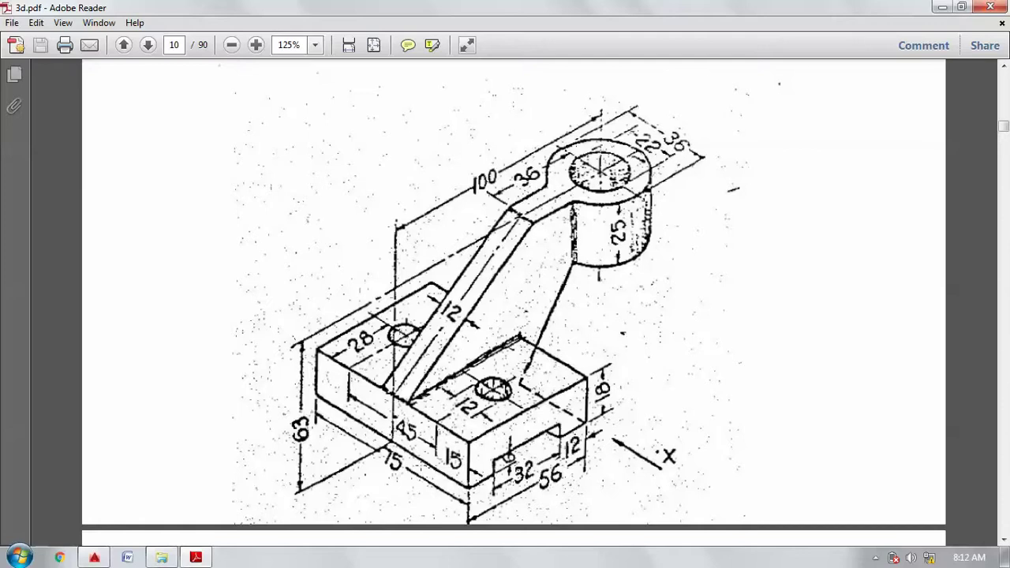
Switch back to AutoCAD and pan the notched outline to the left.
{"action": "left_click", "coordinate": [93, 557]}
{"action": "middle_click_drag", "start_coordinate": [523, 271], "coordinate": [385, 327]}
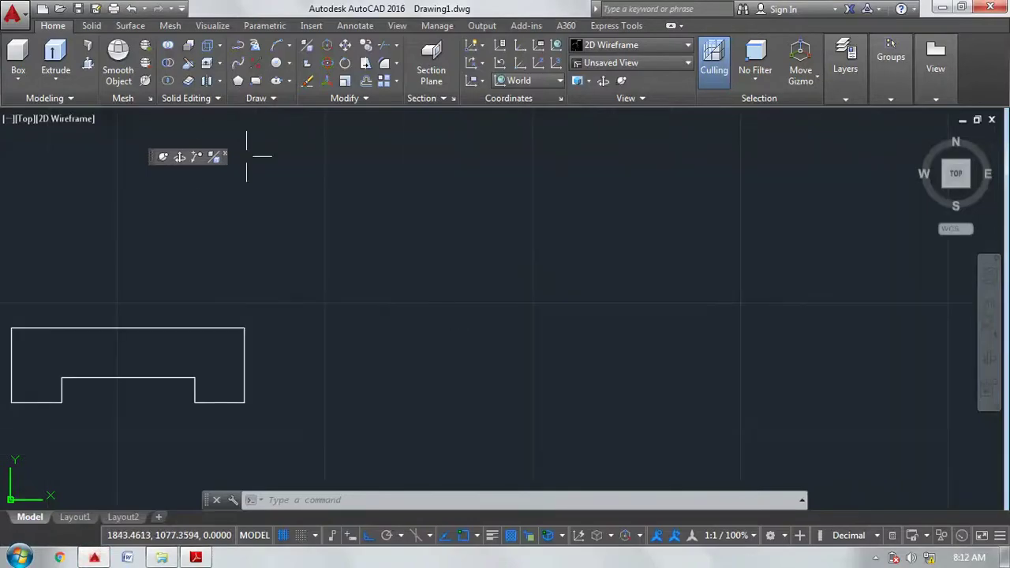
Start the side profile with a 56-unit bottom, 63-unit vertical and 100-unit horizontal line.
{"action": "left_click", "coordinate": [238, 45]}
{"action": "left_click", "coordinate": [689, 335]}
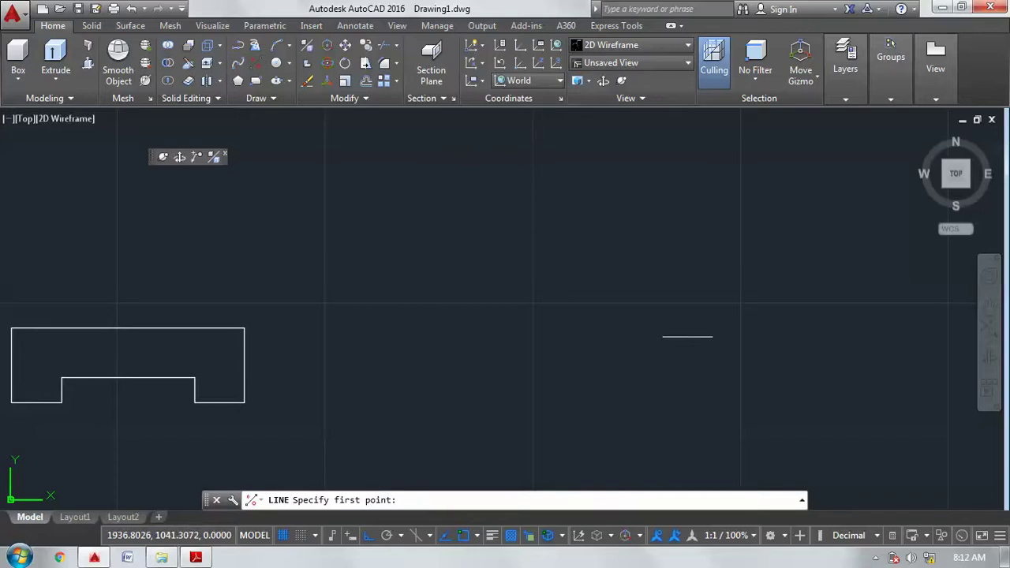
{"action": "type", "text": "5"}
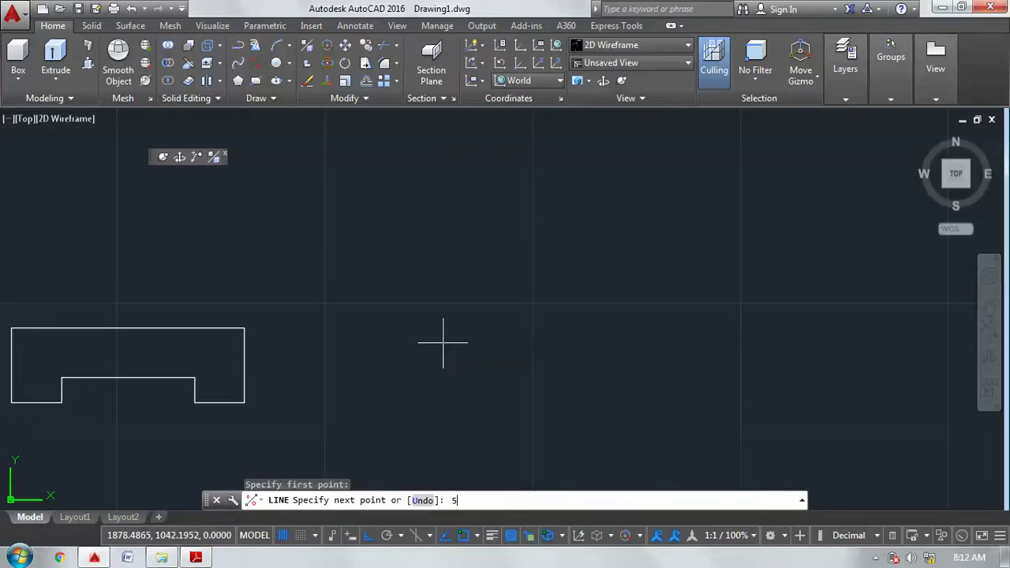
{"action": "type", "text": "6"}
{"action": "key", "text": "Return"}
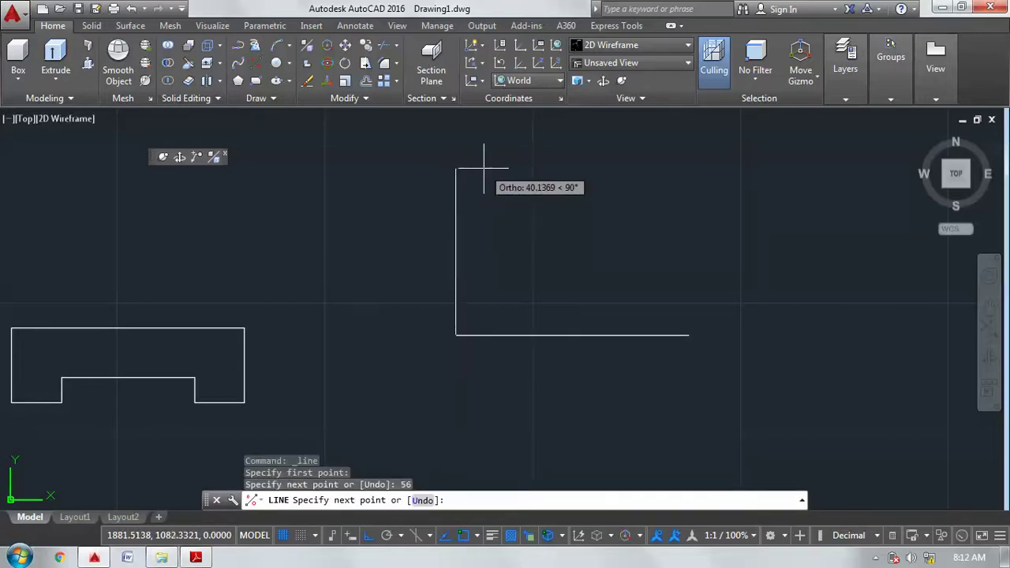
{"action": "type", "text": "63"}
{"action": "key", "text": "Return"}
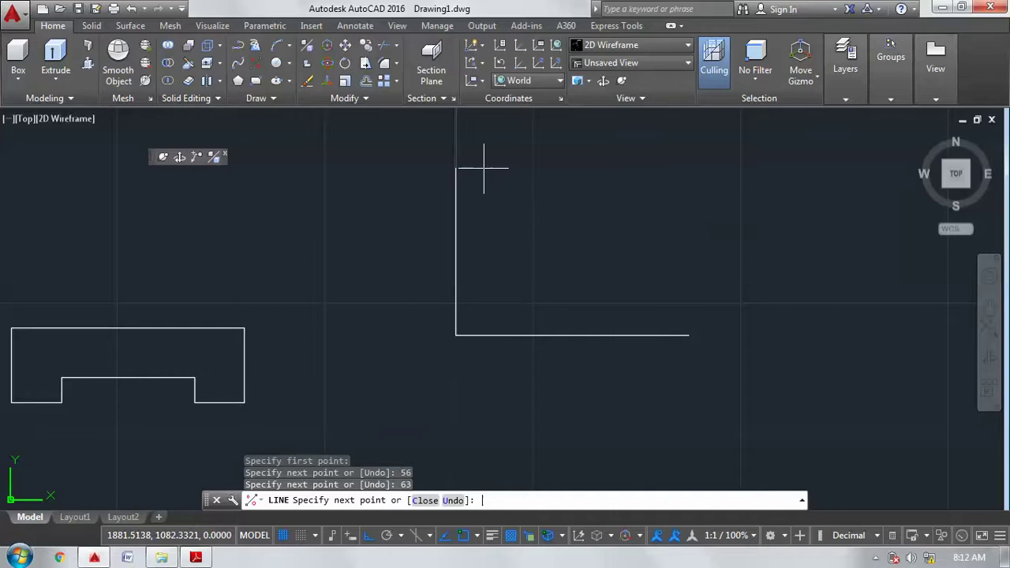
{"action": "scroll", "coordinate": [529, 242], "scroll_direction": "down", "scroll_amount": 3}
{"action": "middle_click_drag", "start_coordinate": [526, 275], "coordinate": [449, 333]}
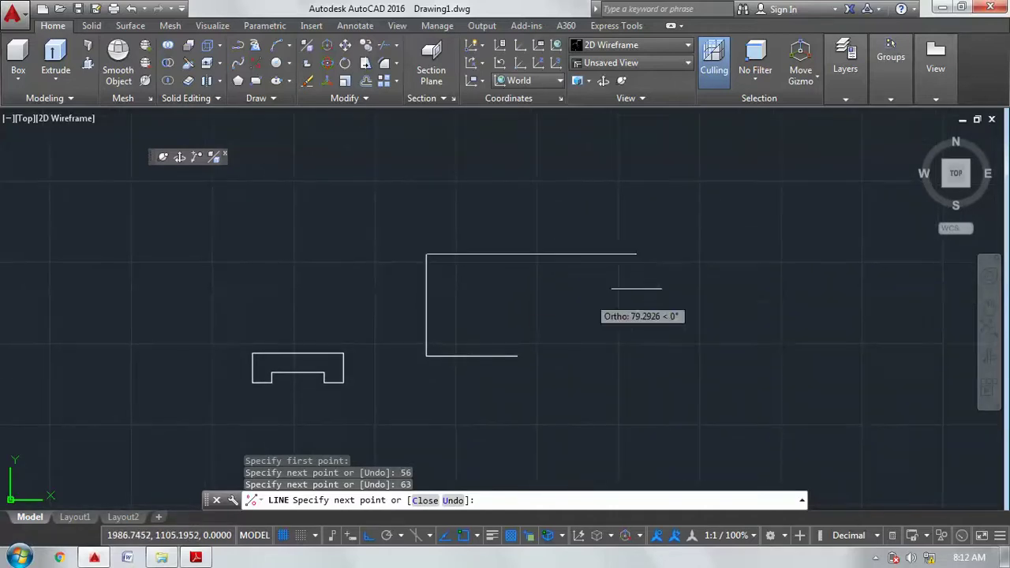
{"action": "type", "text": "1"}
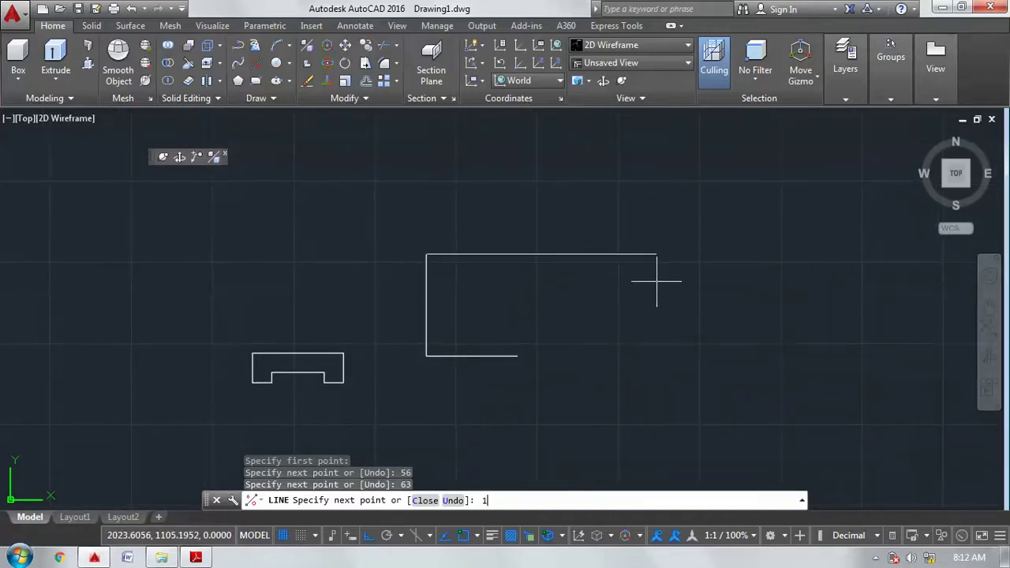
{"action": "type", "text": "00"}
{"action": "key", "text": "Return"}
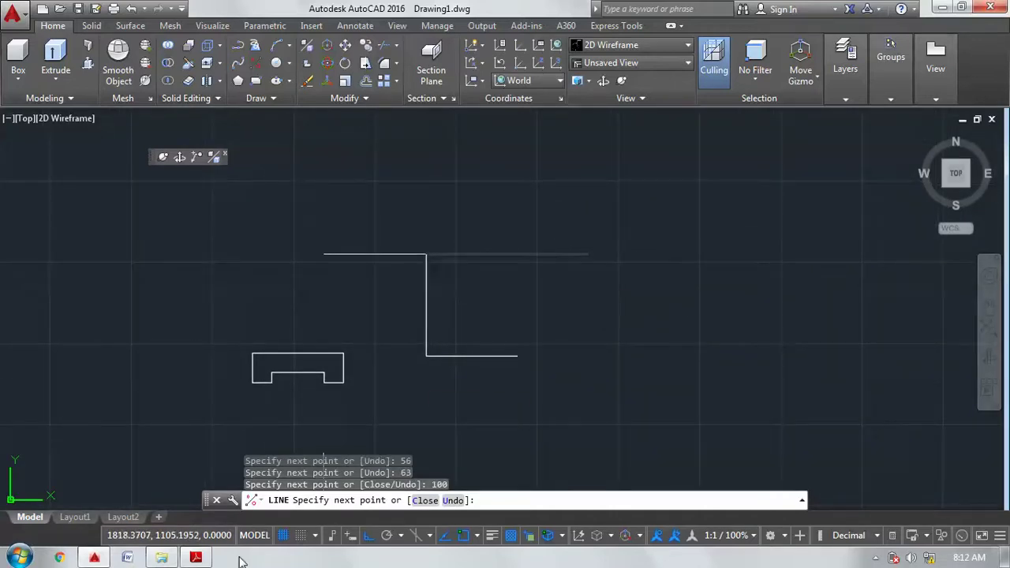
Add the 36-unit top segment and run a diagonal back to the bottom line's endpoint.
{"action": "left_click", "coordinate": [196, 557]}
{"action": "left_click", "coordinate": [196, 557]}
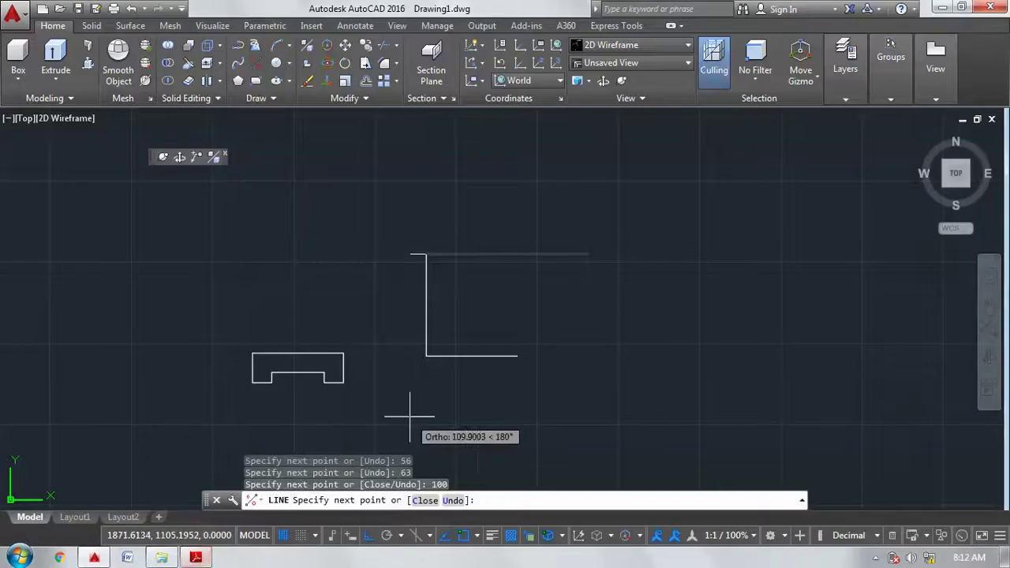
{"action": "type", "text": "36"}
{"action": "key", "text": "Return"}
{"action": "left_click", "coordinate": [426, 357]}
{"action": "right_click", "coordinate": [424, 355]}
{"action": "left_click", "coordinate": [455, 360]}
Erase the leftover vertical and top stray lines.
{"action": "left_click", "coordinate": [446, 290]}
{"action": "left_click", "coordinate": [405, 232]}
{"action": "right_click", "coordinate": [402, 202]}
{"action": "left_click", "coordinate": [420, 295]}
{"action": "left_click", "coordinate": [420, 295]}
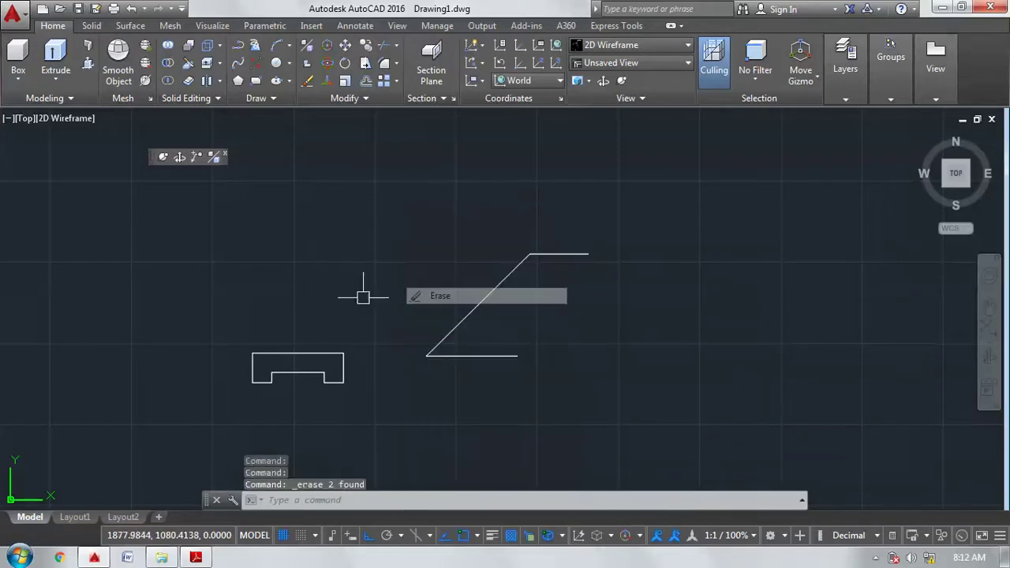
{"action": "scroll", "coordinate": [419, 300], "scroll_direction": "up", "scroll_amount": 2}
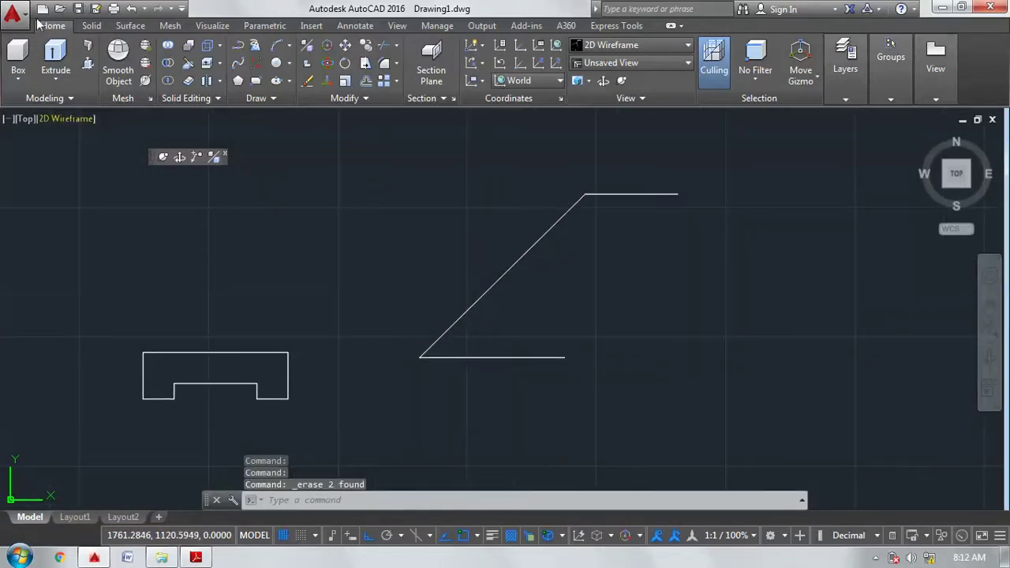
Draw an 18-unit downward line from the bottom line's right end.
{"action": "type", "text": "l"}
{"action": "key", "text": "Return"}
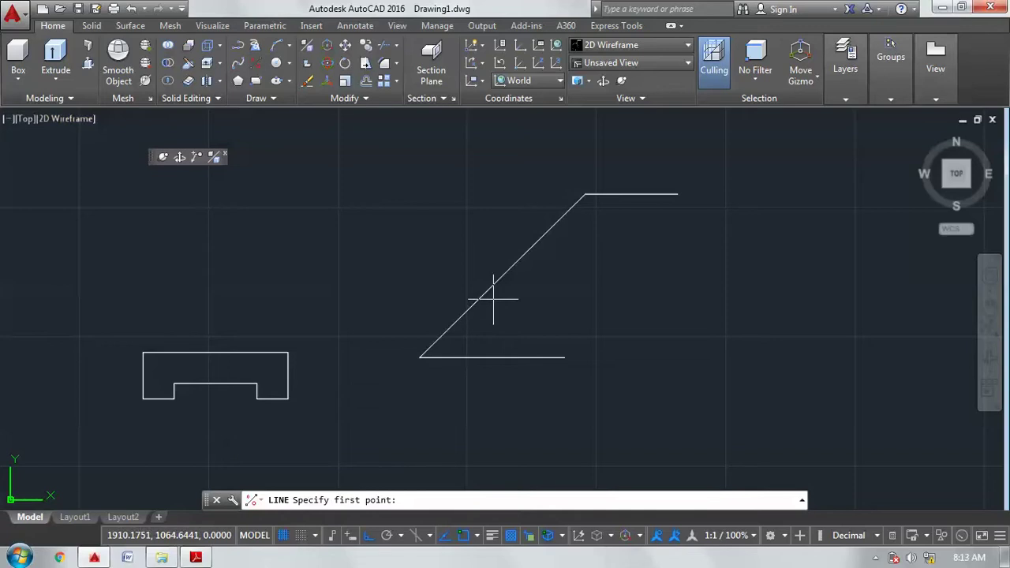
{"action": "left_click", "coordinate": [564, 357]}
{"action": "type", "text": "18"}
{"action": "key", "text": "Return"}
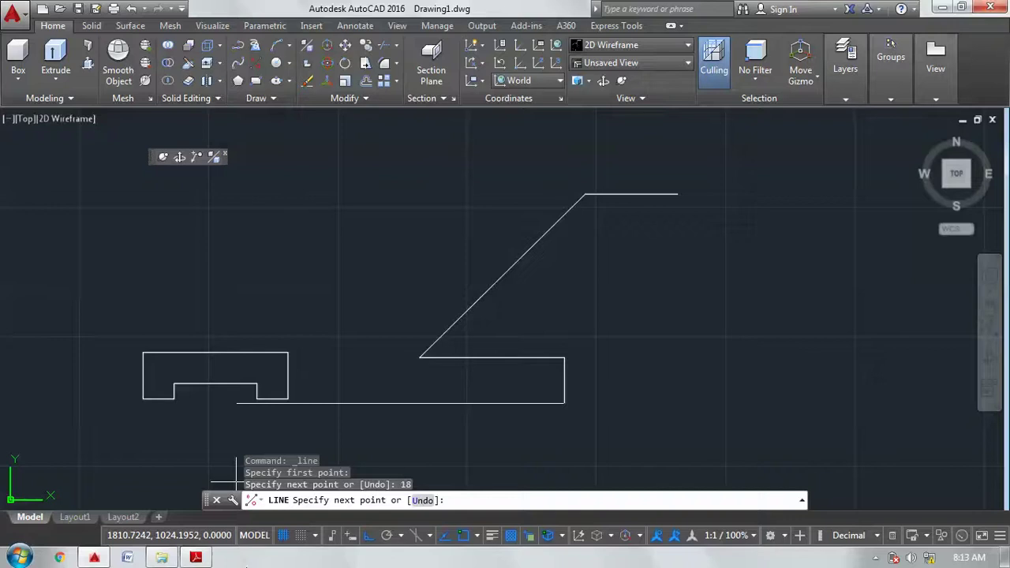
{"action": "left_click", "coordinate": [211, 560]}
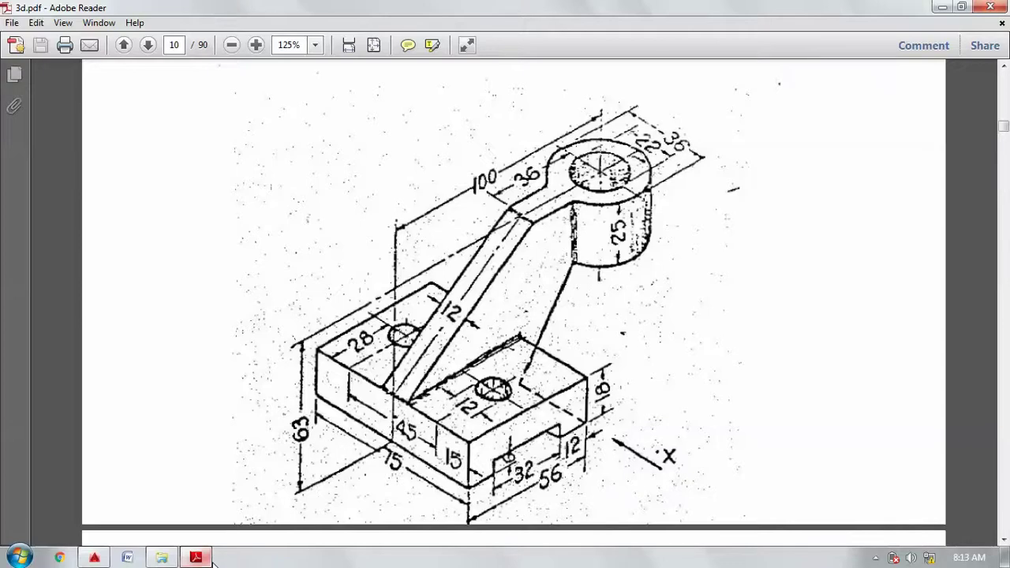
{"action": "left_click", "coordinate": [211, 560]}
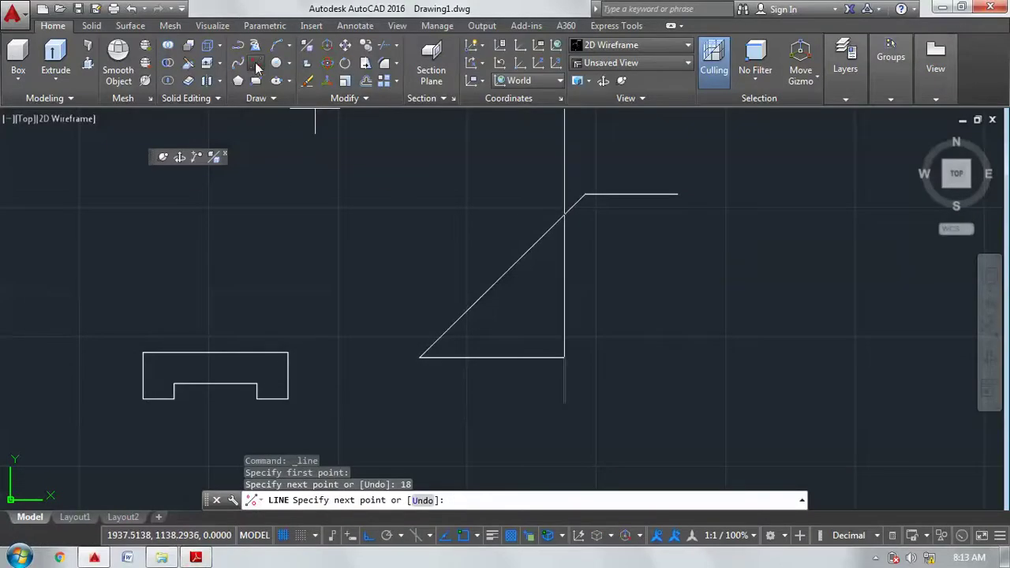
From the top line's right end, draw 25 down and 18 left, closing the slanted lower edge.
{"action": "left_click", "coordinate": [237, 45]}
{"action": "left_click", "coordinate": [683, 194]}
{"action": "type", "text": "25"}
{"action": "key", "text": "Return"}
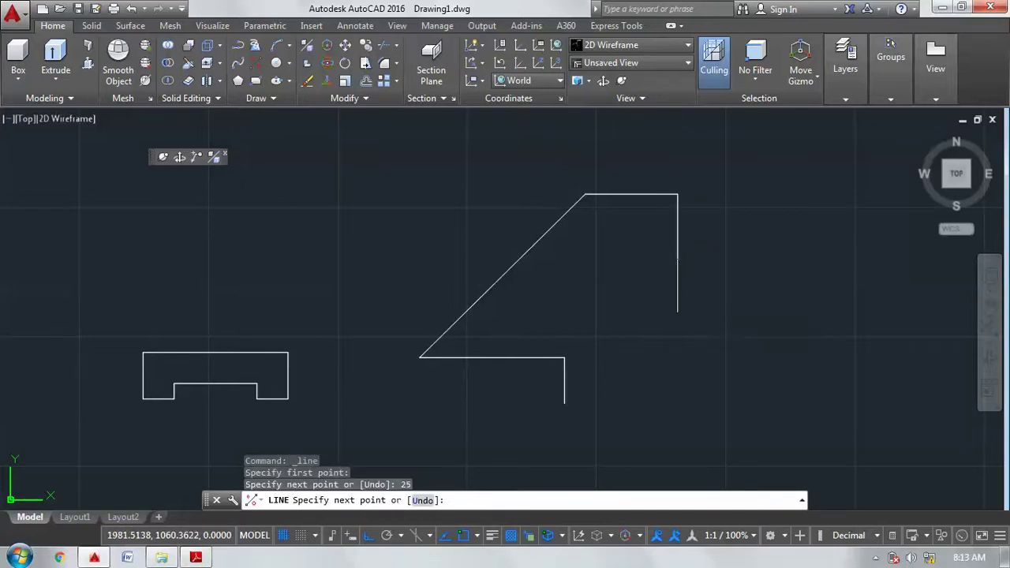
{"action": "left_click", "coordinate": [192, 557]}
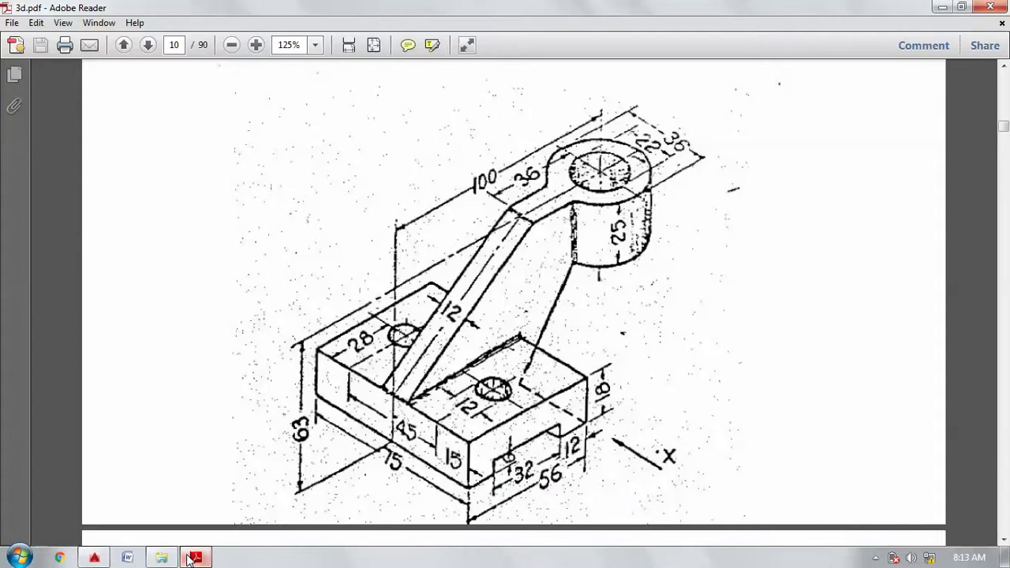
{"action": "left_click", "coordinate": [192, 558]}
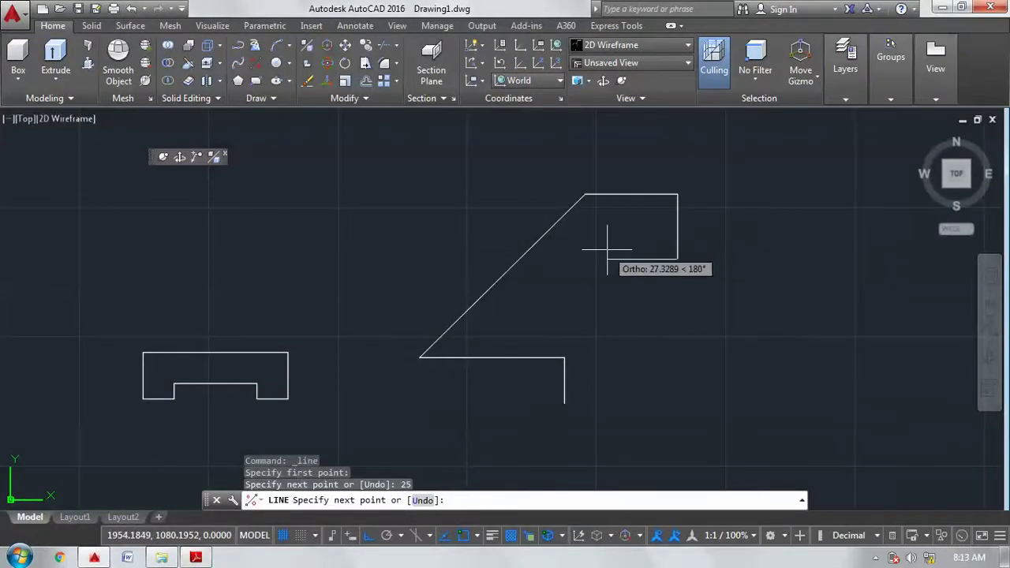
{"action": "type", "text": "18"}
{"action": "key", "text": "Return"}
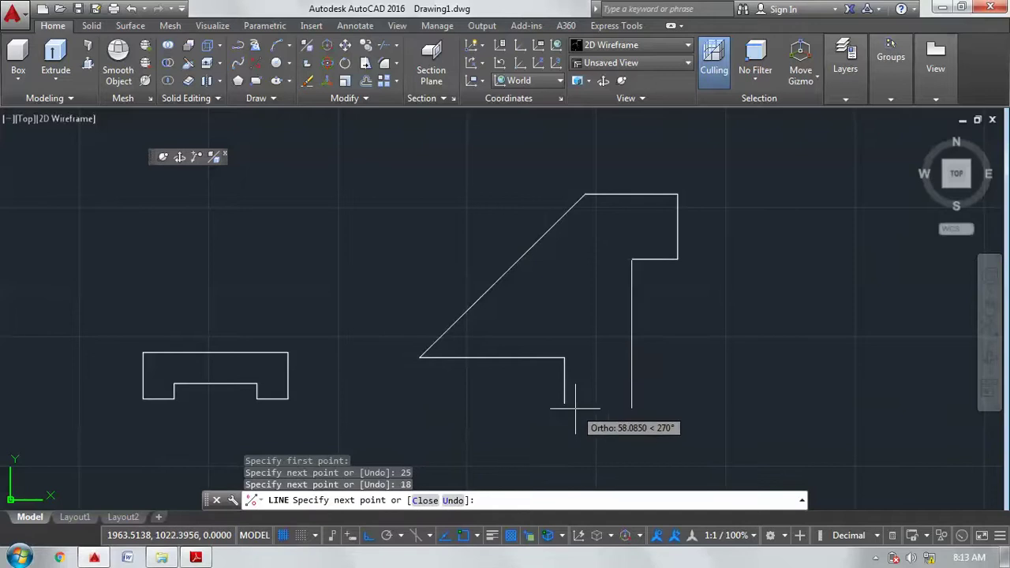
{"action": "left_click", "coordinate": [564, 403]}
{"action": "right_click", "coordinate": [564, 403]}
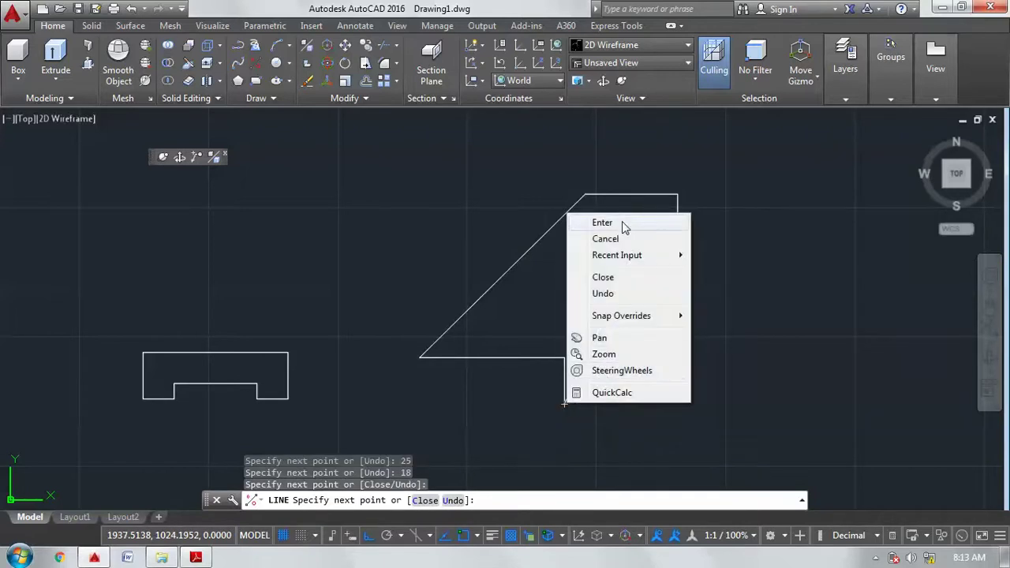
{"action": "left_click", "coordinate": [621, 223]}
{"action": "left_click", "coordinate": [276, 101]}
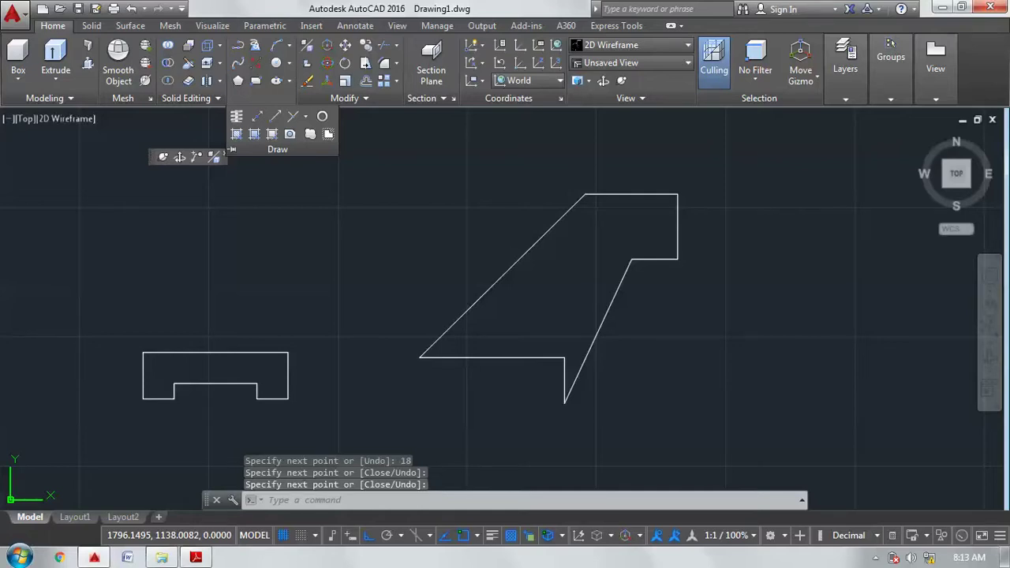
Convert the base and arm outlines into regions using a crossing window.
{"action": "left_click", "coordinate": [254, 133]}
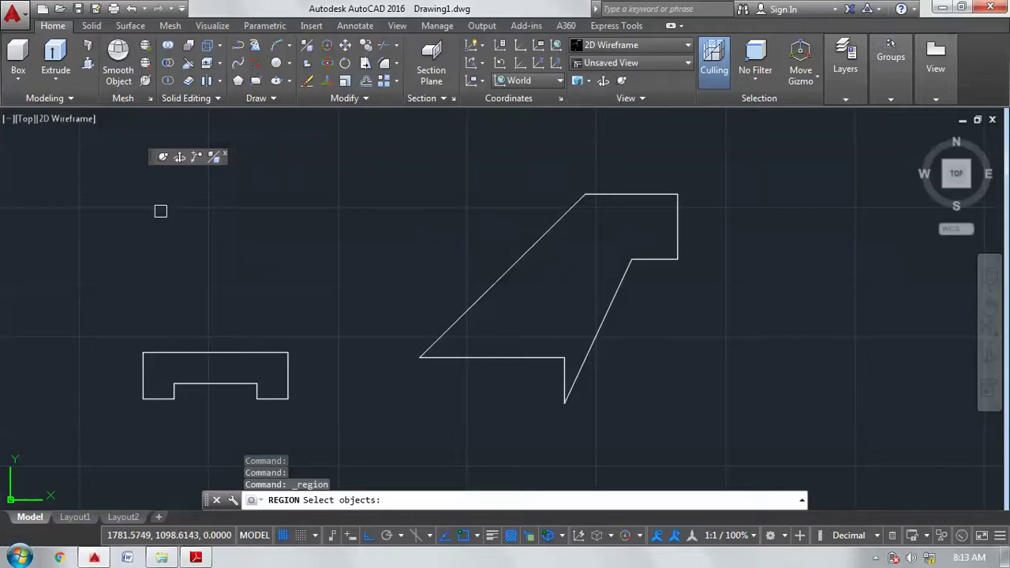
{"action": "left_click", "coordinate": [746, 445]}
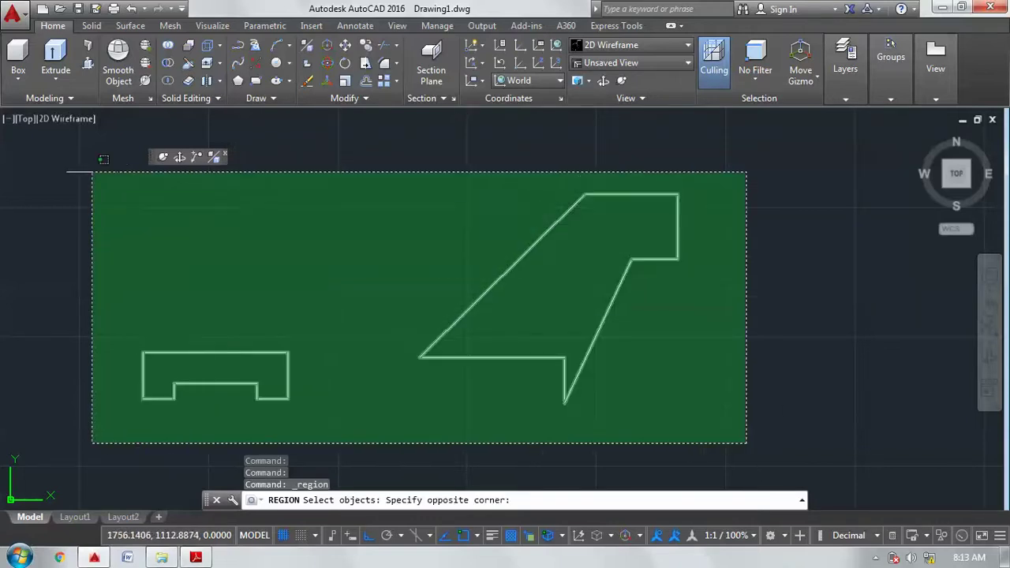
{"action": "left_click", "coordinate": [88, 171]}
{"action": "key", "text": "Return"}
{"action": "middle_click_drag", "start_coordinate": [166, 209], "coordinate": [28, 198]}
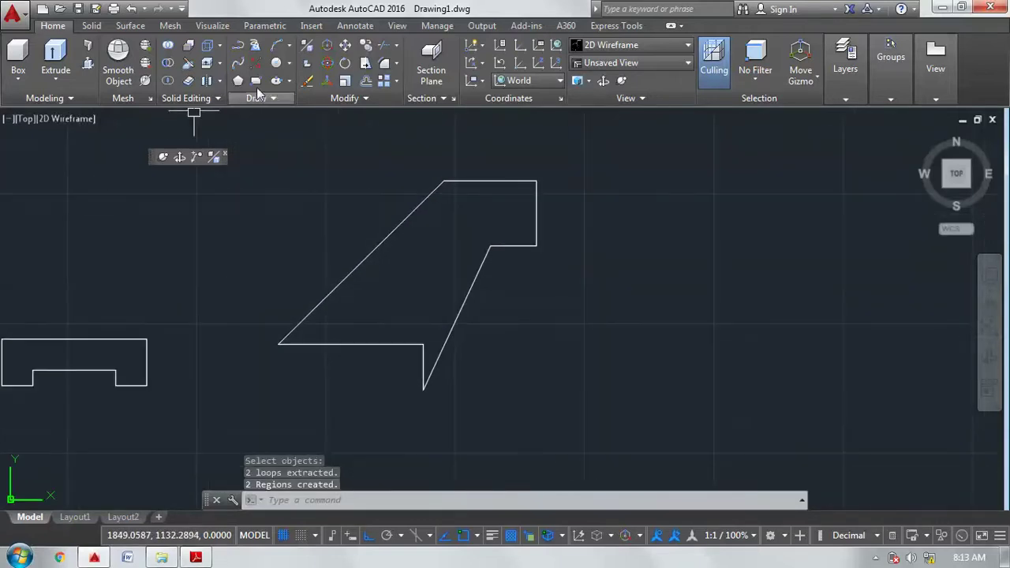
Draw a radius-18 circle to the right of the arm.
{"action": "left_click", "coordinate": [276, 63]}
{"action": "left_click", "coordinate": [714, 269]}
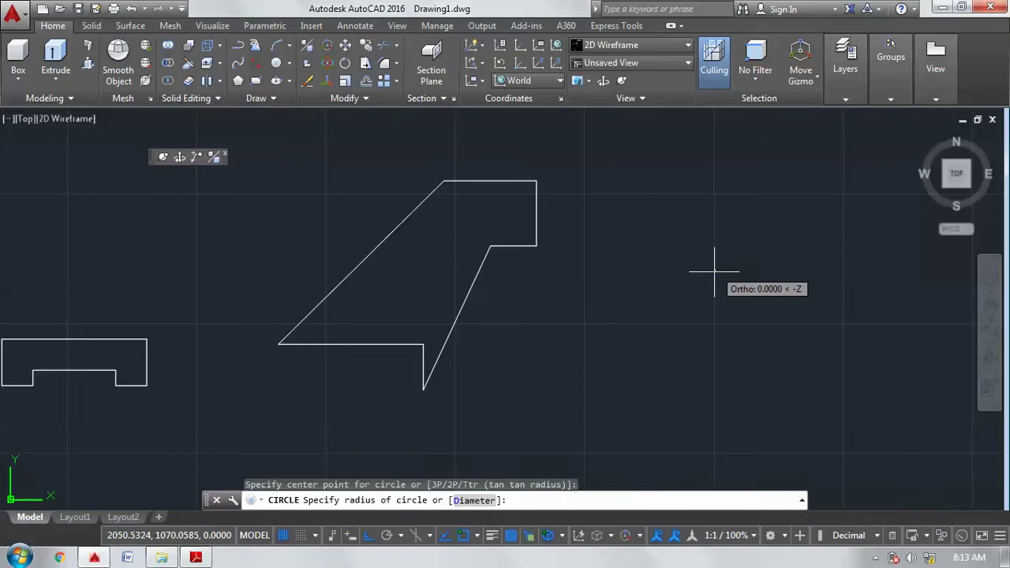
{"action": "type", "text": "36"}
{"action": "key", "text": "BackSpace"}
{"action": "key", "text": "BackSpace"}
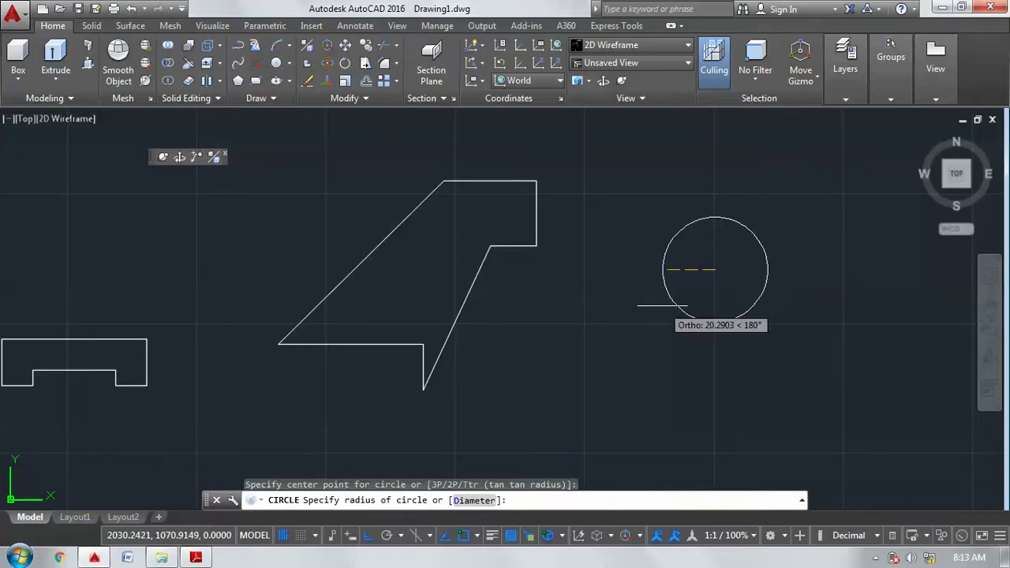
{"action": "type", "text": "18"}
{"action": "key", "text": "Return"}
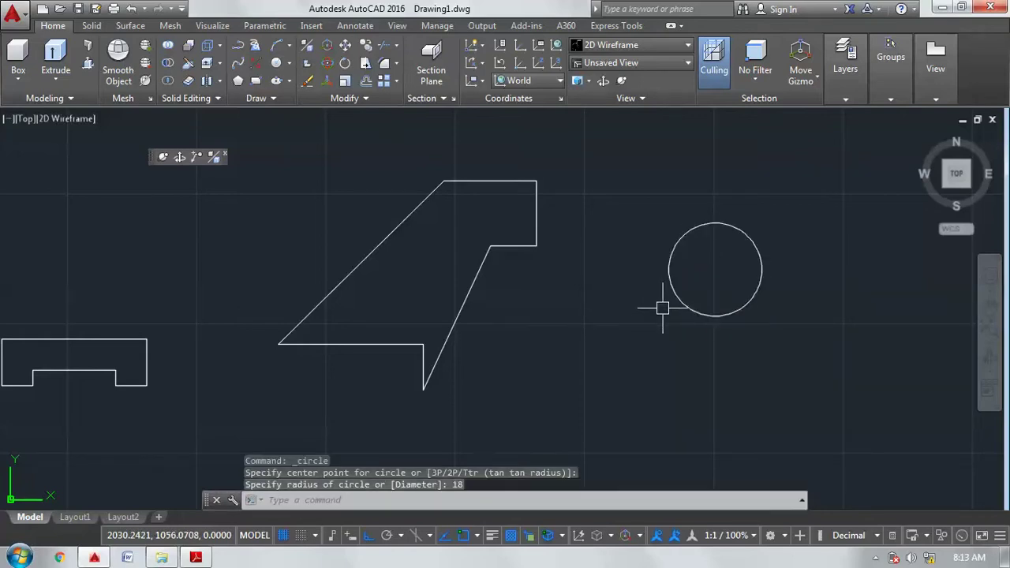
{"action": "left_click", "coordinate": [199, 558]}
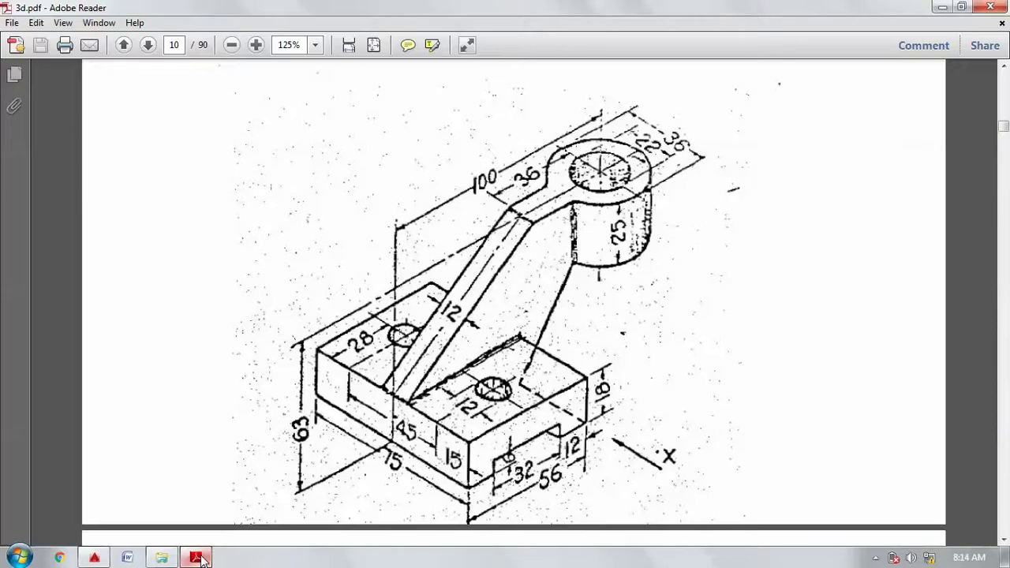
{"action": "left_click", "coordinate": [198, 558]}
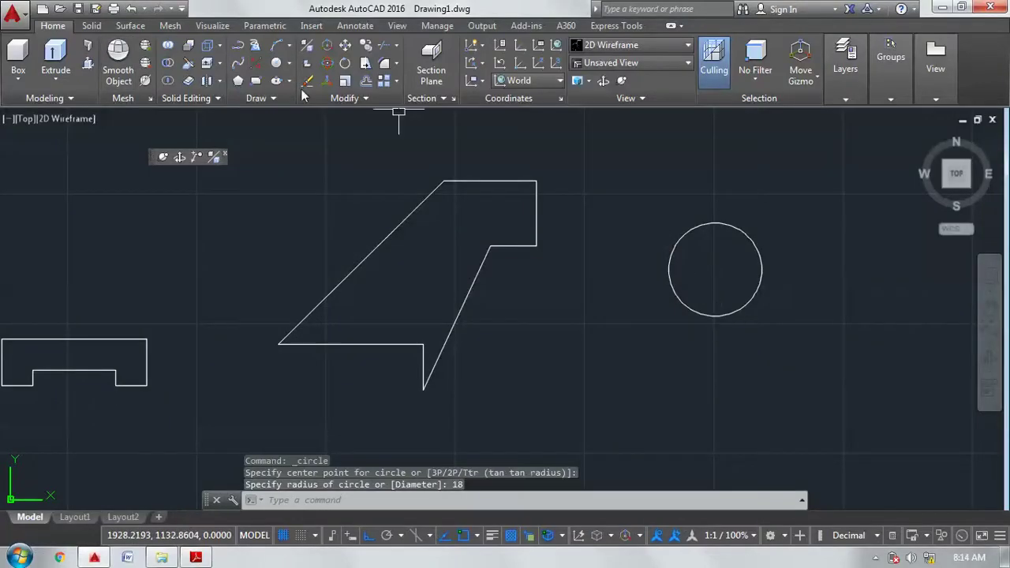
Draw concentric radius-22 and radius-11 circles on the existing circle's centre.
{"action": "left_click", "coordinate": [276, 63]}
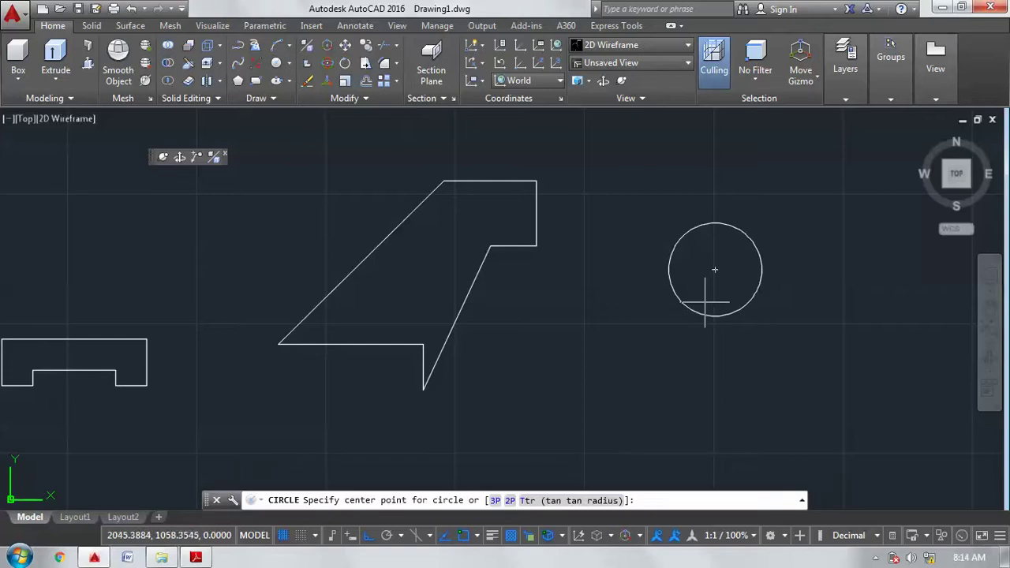
{"action": "left_click", "coordinate": [712, 271]}
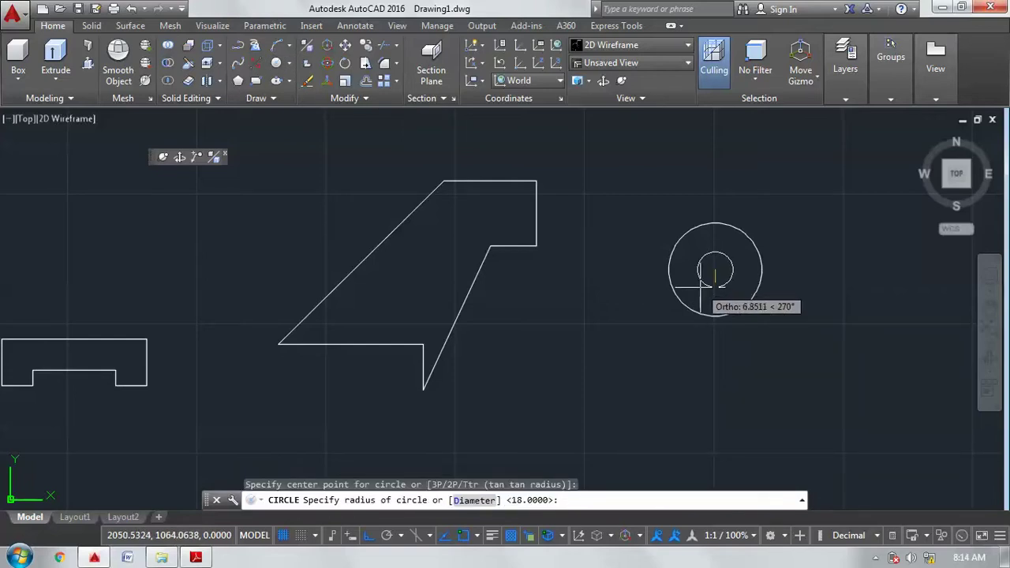
{"action": "type", "text": "22."}
{"action": "key", "text": "Return"}
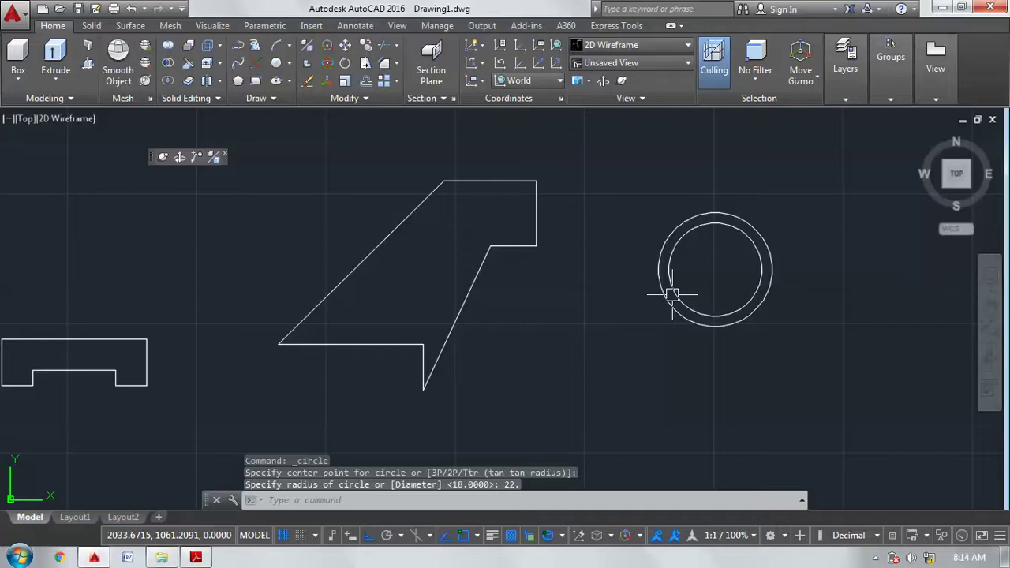
{"action": "left_click", "coordinate": [671, 295]}
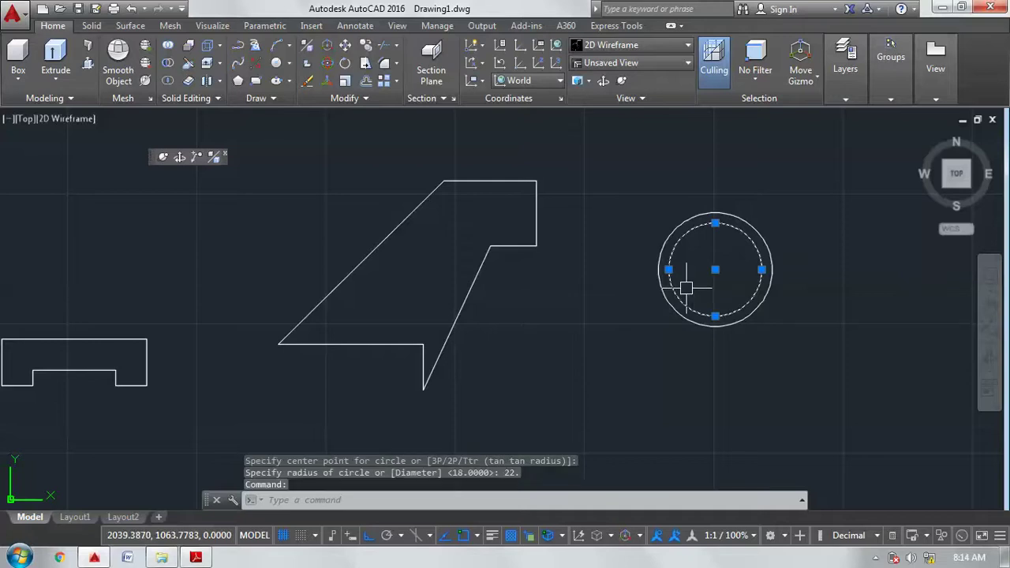
{"action": "key", "text": "Return"}
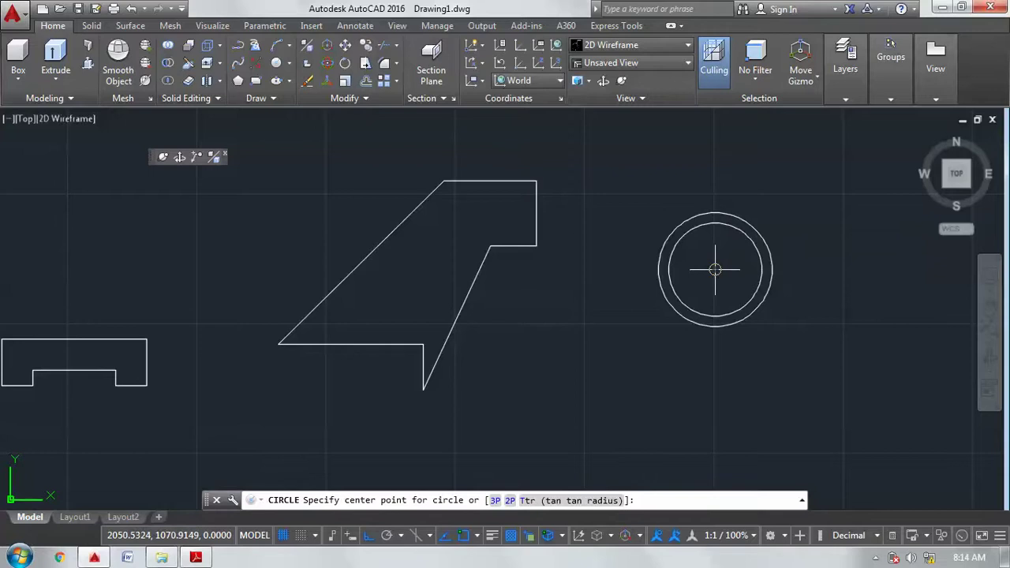
{"action": "left_click", "coordinate": [715, 269]}
{"action": "type", "text": "11"}
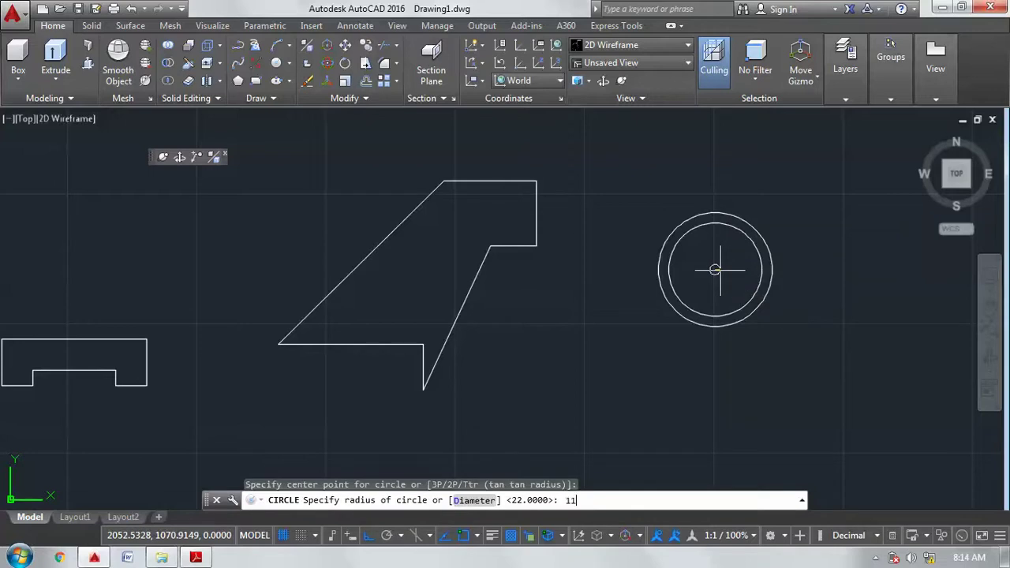
{"action": "key", "text": "Return"}
Delete the radius-18 circle and pan the drawing to the right.
{"action": "left_click", "coordinate": [735, 232]}
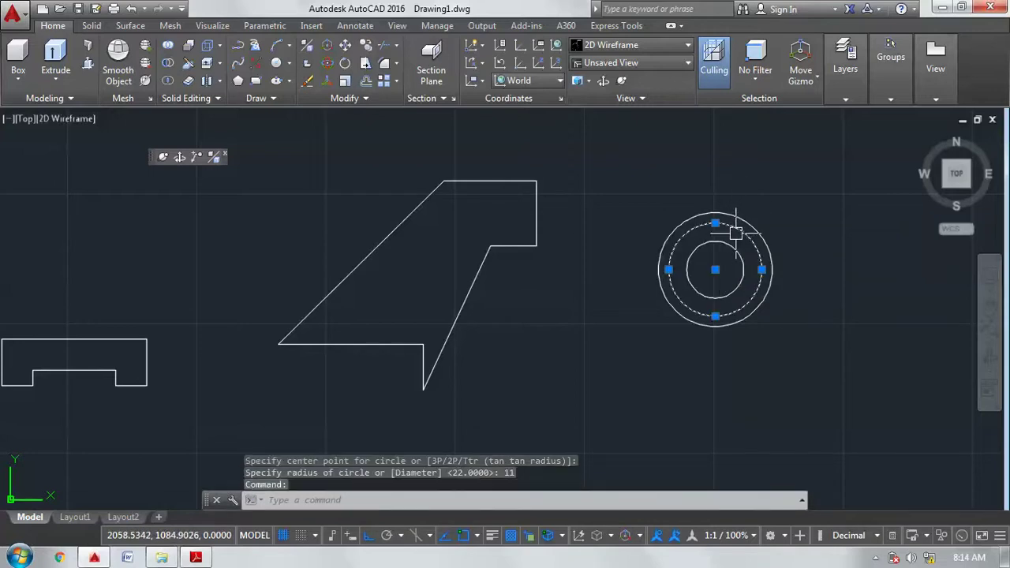
{"action": "key", "text": "Delete"}
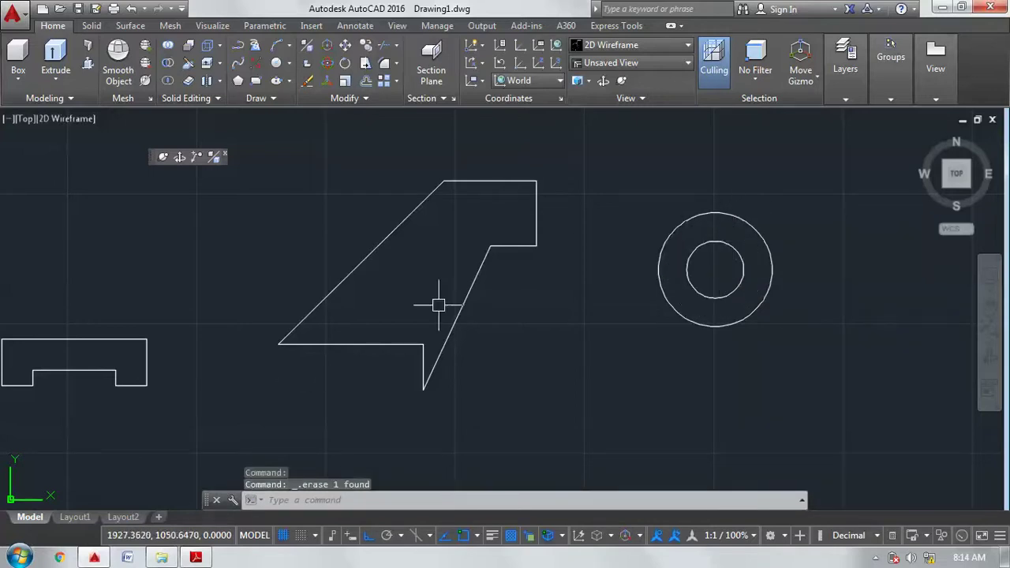
{"action": "middle_click_drag", "start_coordinate": [439, 297], "coordinate": [589, 294]}
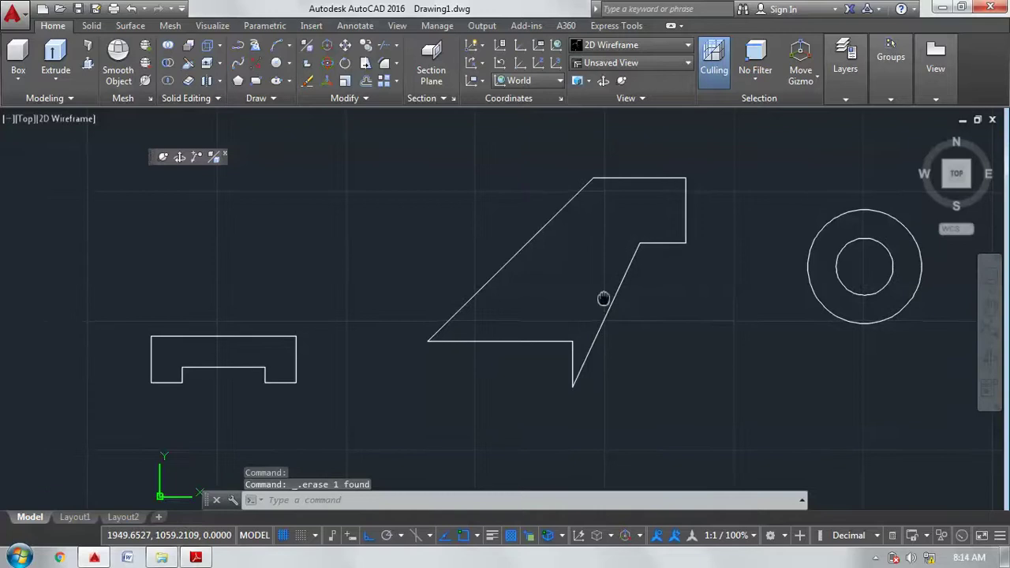
After checking 3d.pdf, convert the radius-22 and radius-11 circles into regions.
{"action": "left_click", "coordinate": [196, 556]}
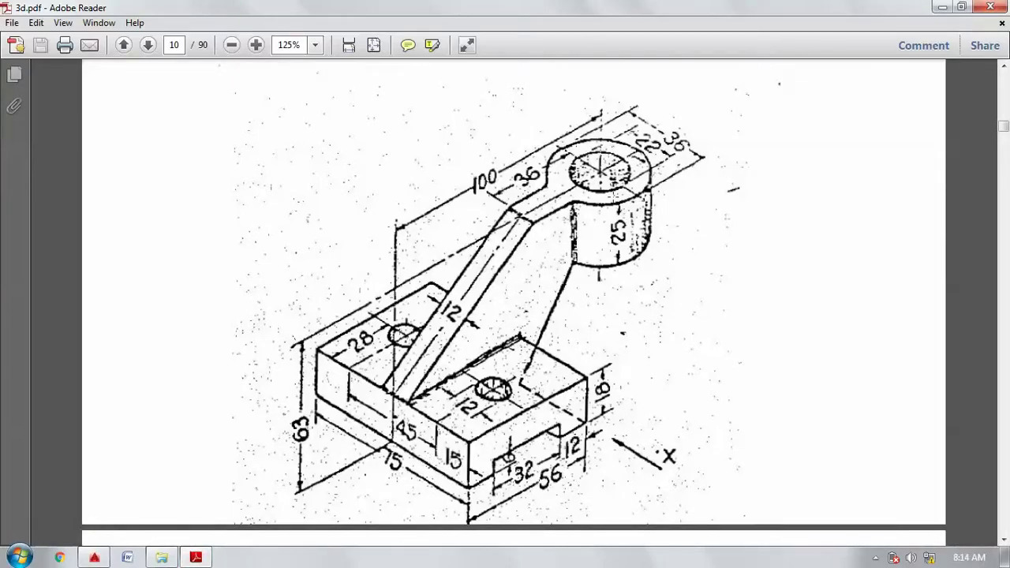
{"action": "left_click", "coordinate": [942, 7]}
{"action": "scroll", "coordinate": [399, 272], "scroll_direction": "down", "scroll_amount": 2}
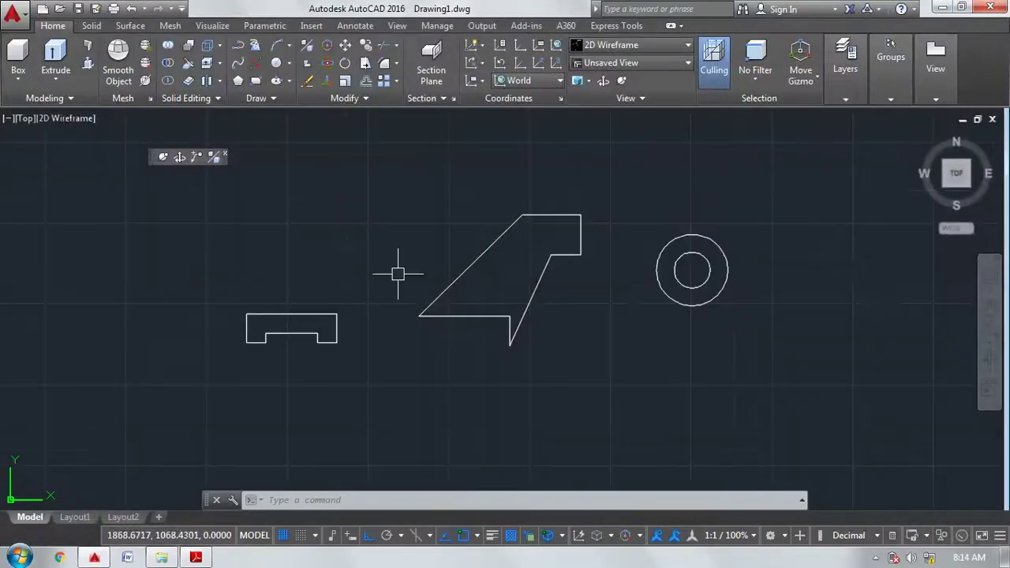
{"action": "left_click", "coordinate": [260, 98]}
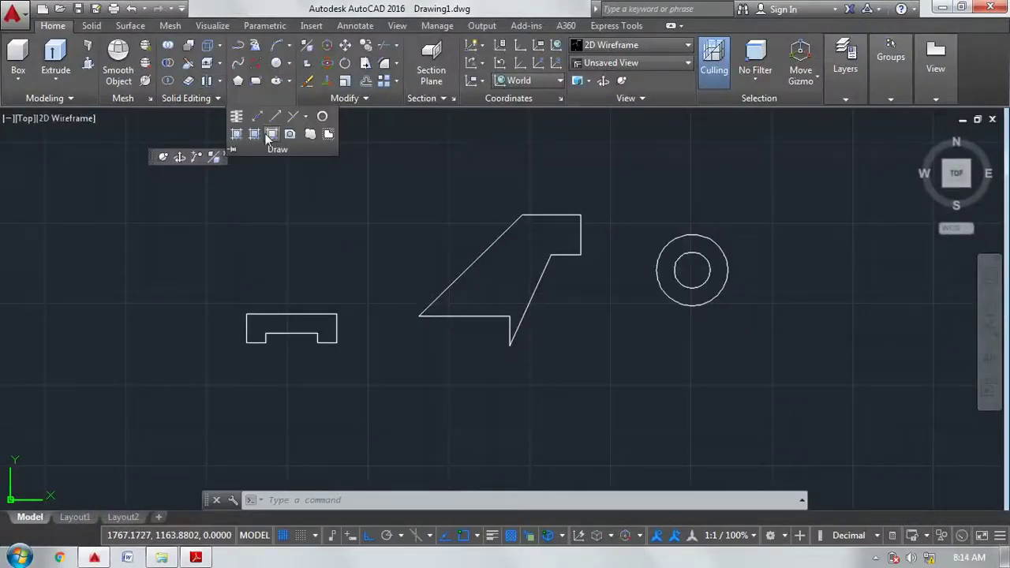
{"action": "left_click", "coordinate": [745, 363]}
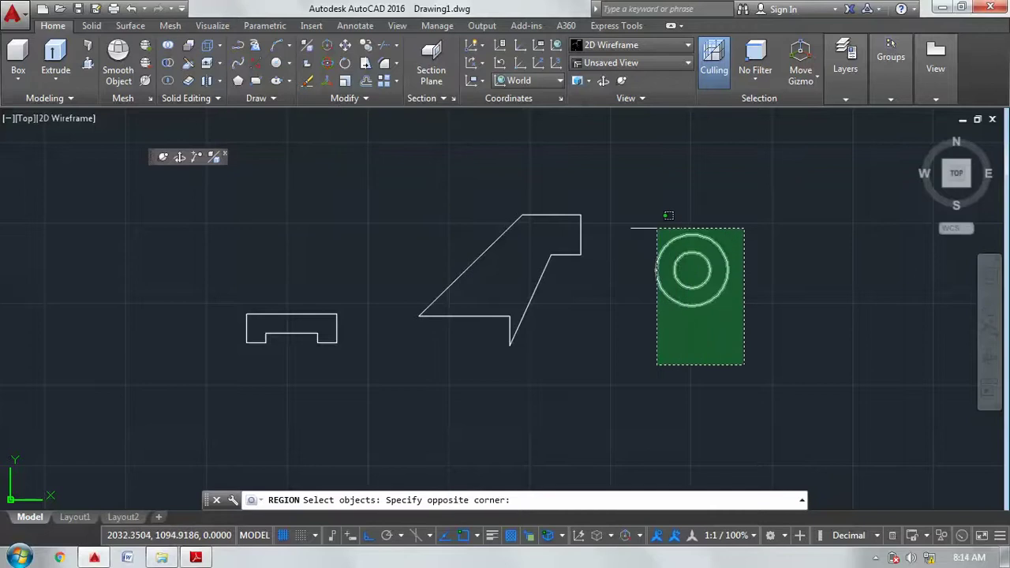
{"action": "left_click", "coordinate": [670, 230]}
{"action": "key", "text": "Return"}
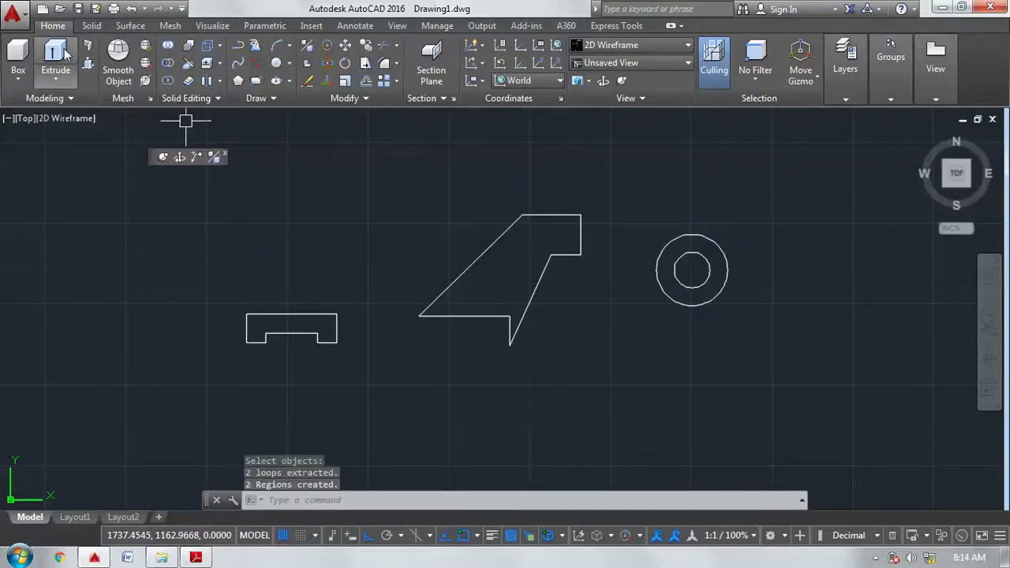
Extrude the base profile to a height of 75.
{"action": "left_click", "coordinate": [361, 381]}
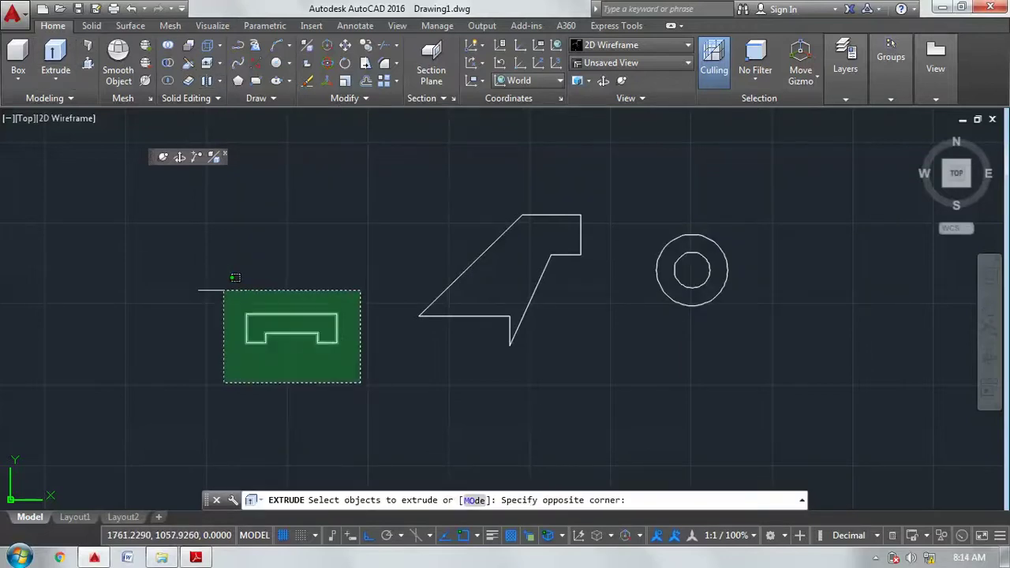
{"action": "left_click", "coordinate": [232, 280]}
{"action": "right_click", "coordinate": [226, 293]}
{"action": "left_click", "coordinate": [235, 302]}
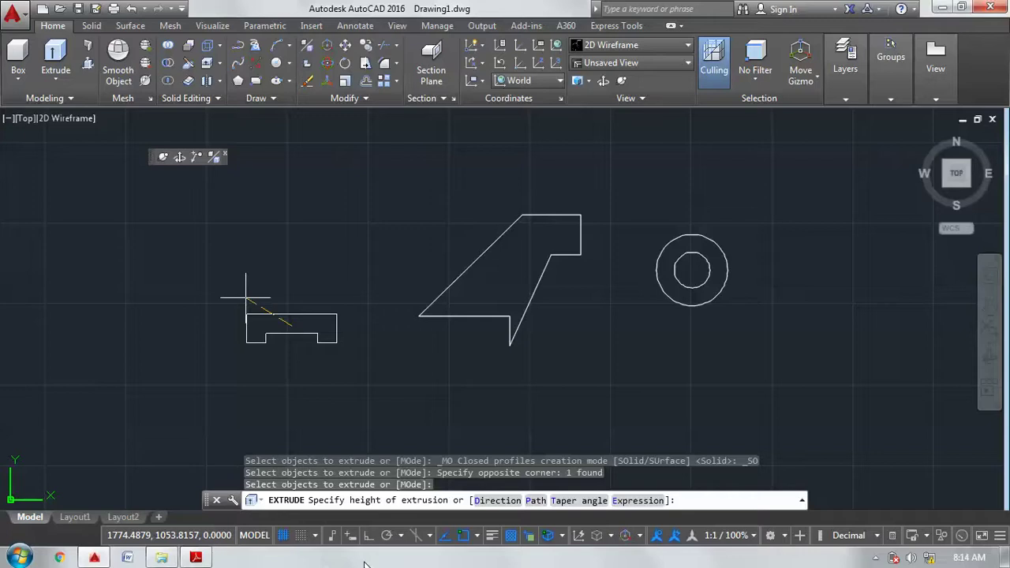
{"action": "left_click", "coordinate": [197, 558]}
{"action": "left_click", "coordinate": [197, 558]}
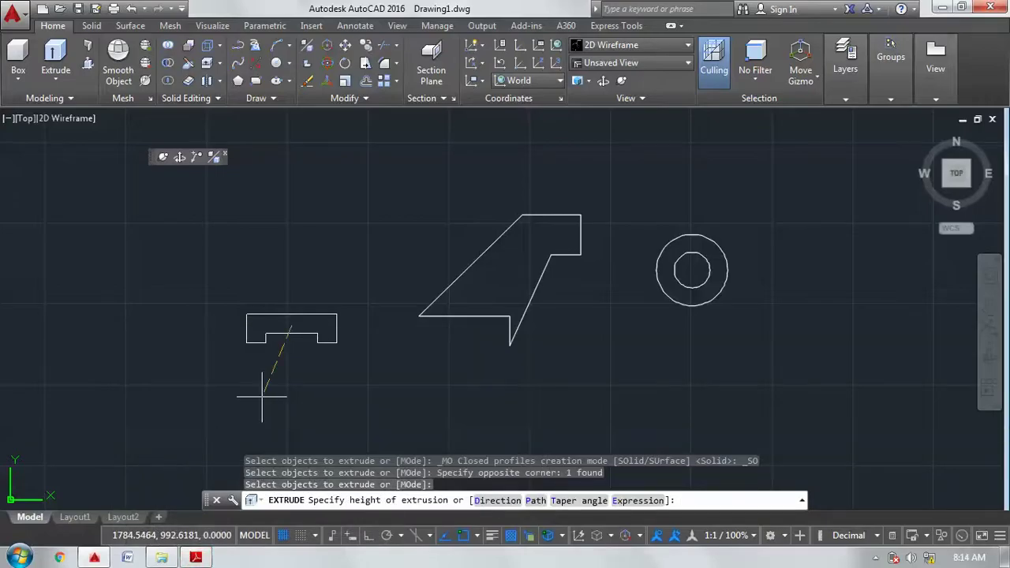
{"action": "type", "text": "75"}
{"action": "key", "text": "Return"}
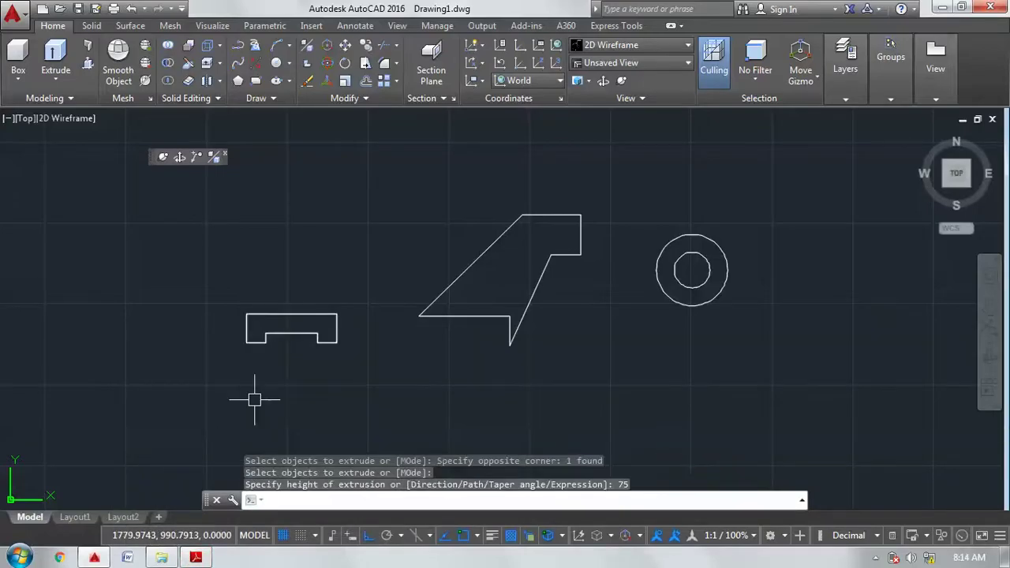
{"action": "left_click", "coordinate": [196, 557]}
{"action": "left_click", "coordinate": [197, 557]}
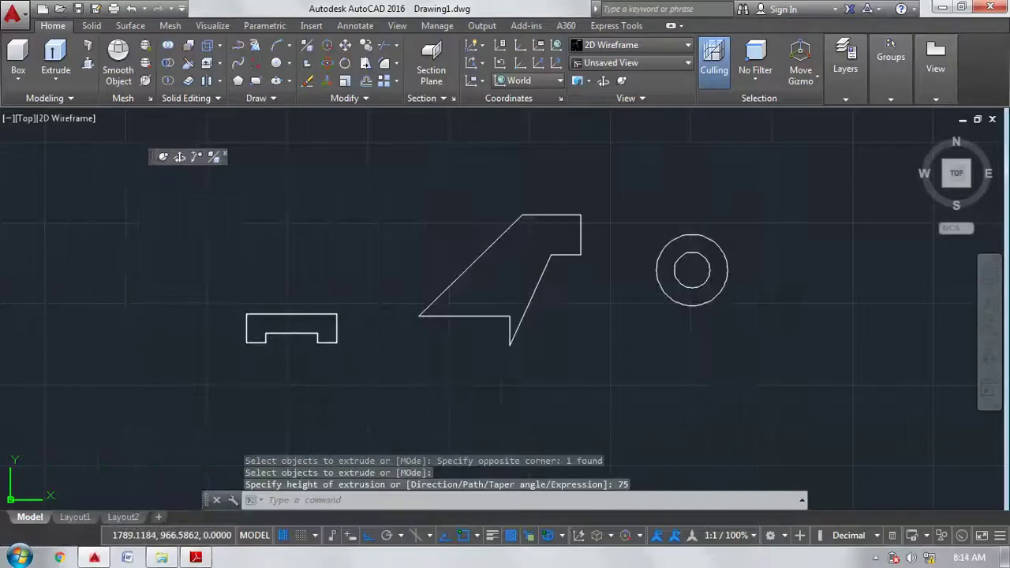
Extrude the slanted arm outline 12 units thick.
{"action": "left_click", "coordinate": [55, 53]}
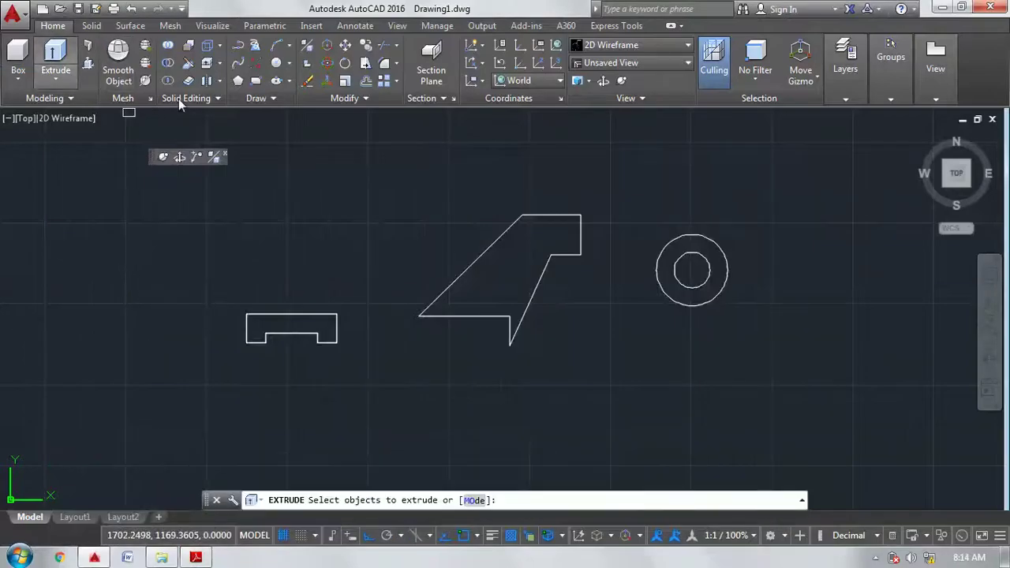
{"action": "left_click", "coordinate": [562, 357]}
{"action": "left_click", "coordinate": [497, 323]}
{"action": "right_click", "coordinate": [462, 282]}
{"action": "left_click", "coordinate": [467, 291]}
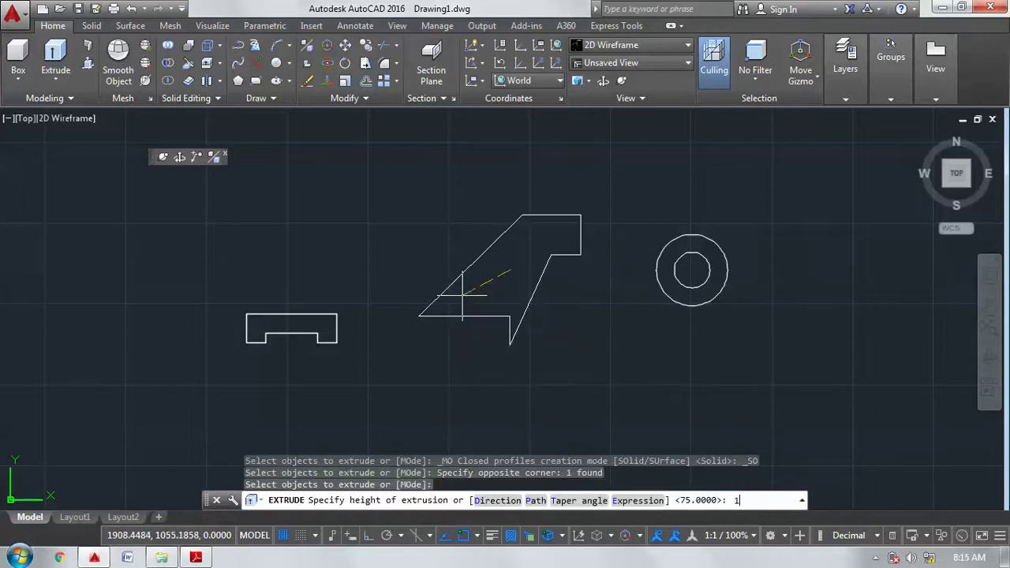
{"action": "type", "text": "2"}
{"action": "key", "text": "Return"}
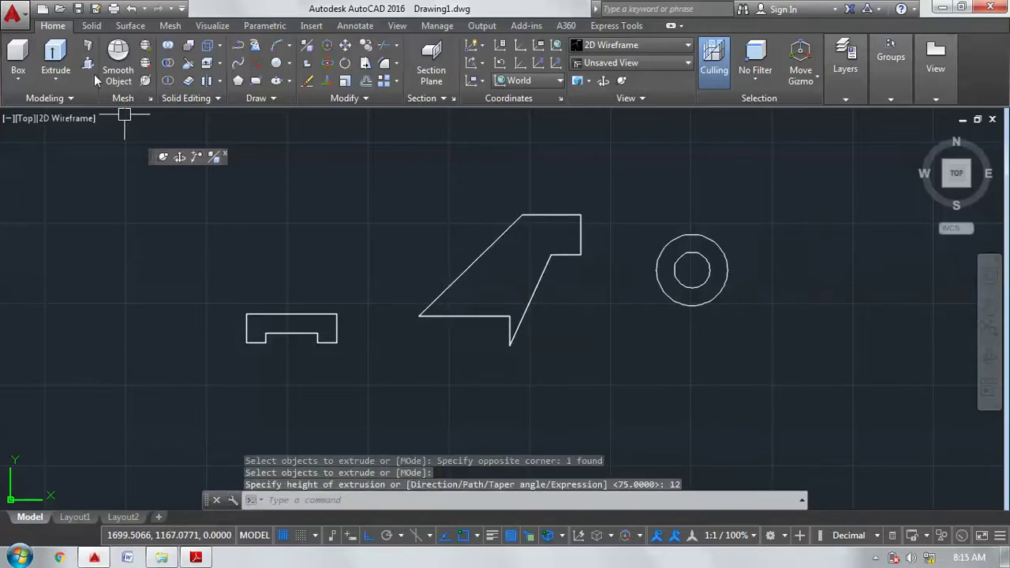
Extrude the two concentric circle regions to a height of 25.
{"action": "left_click", "coordinate": [55, 59]}
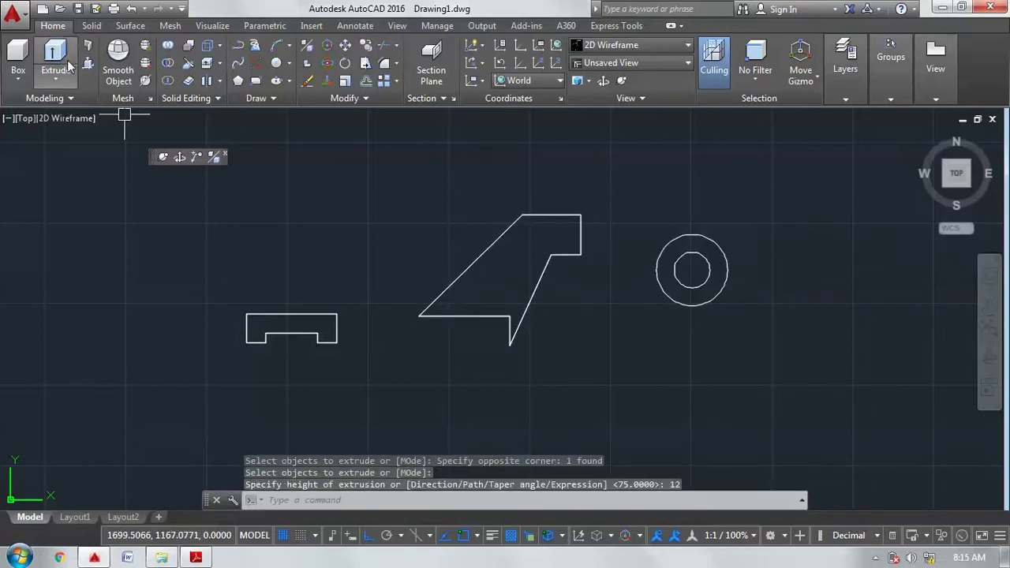
{"action": "left_click", "coordinate": [772, 345]}
{"action": "left_click", "coordinate": [660, 230]}
{"action": "right_click", "coordinate": [656, 229]}
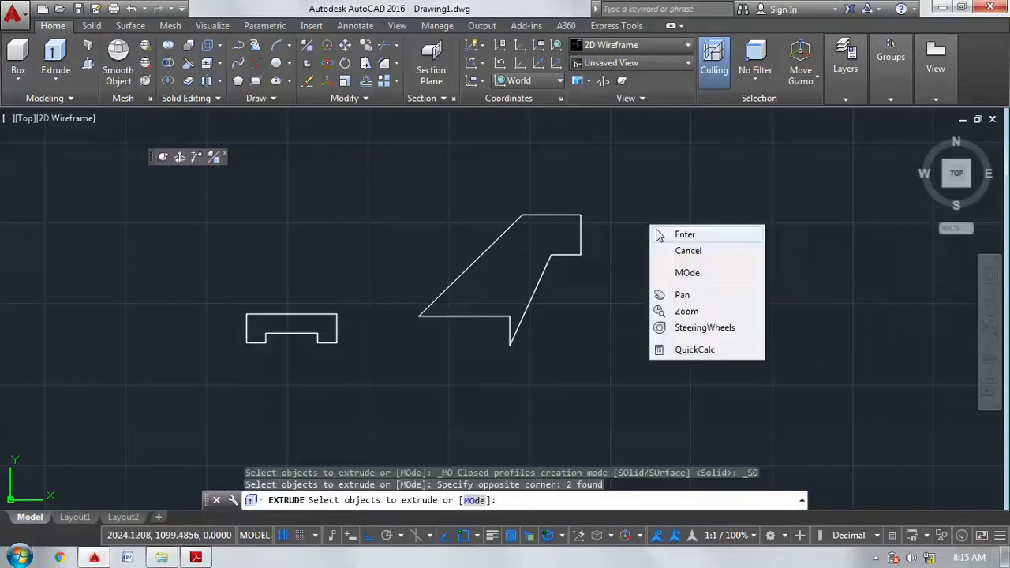
{"action": "left_click", "coordinate": [659, 234]}
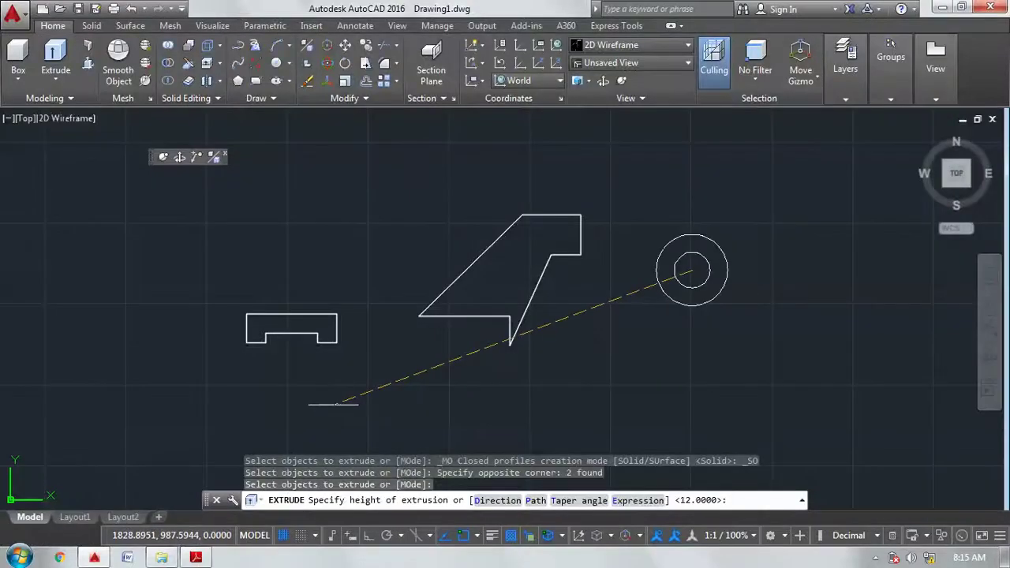
{"action": "type", "text": "25"}
{"action": "key", "text": "Return"}
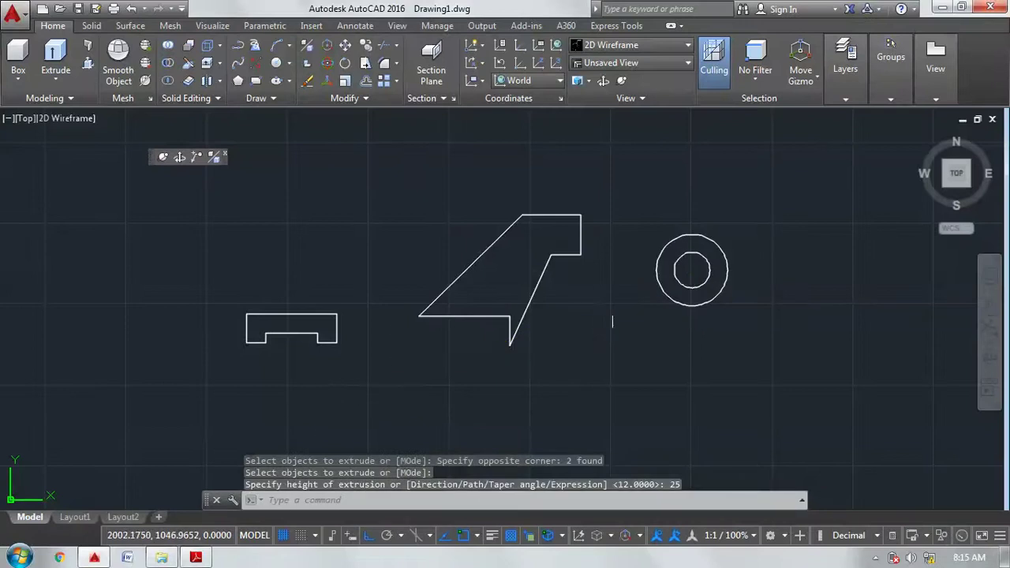
{"action": "left_click", "coordinate": [989, 370]}
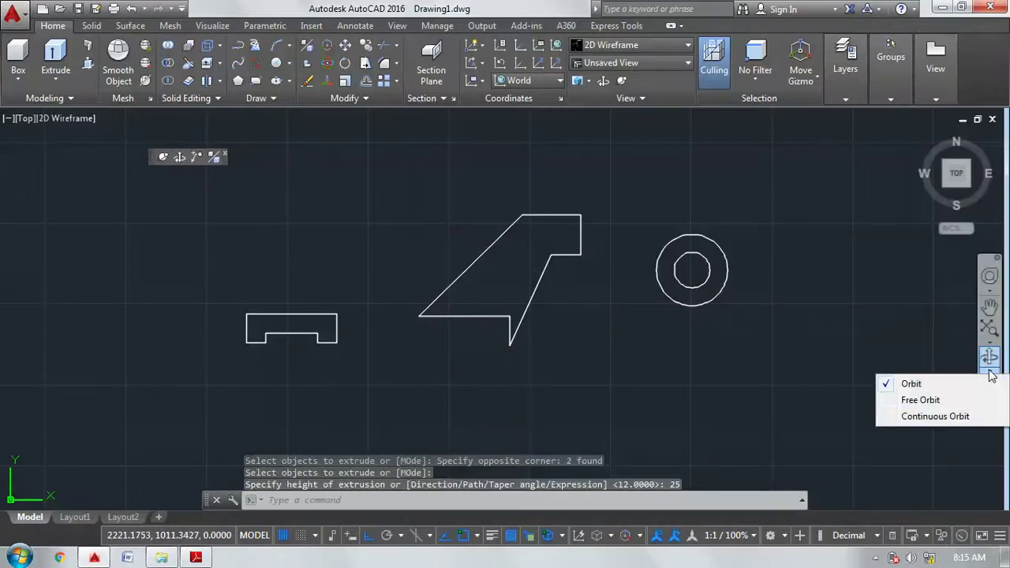
Free-orbit the view so the extruded solids appear tilted in 3D.
{"action": "left_click", "coordinate": [919, 399]}
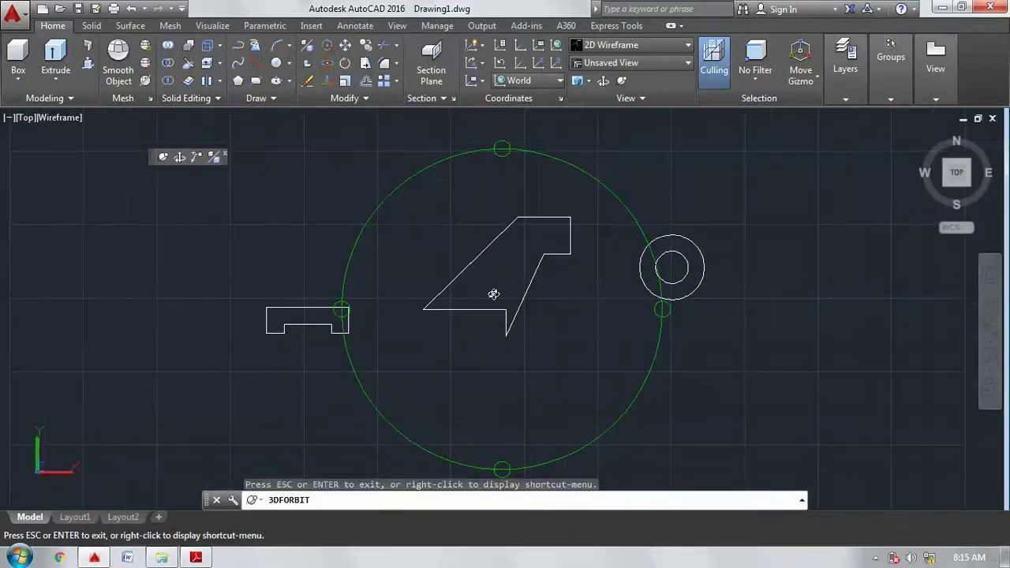
{"action": "left_click_drag", "start_coordinate": [493, 293], "coordinate": [456, 306]}
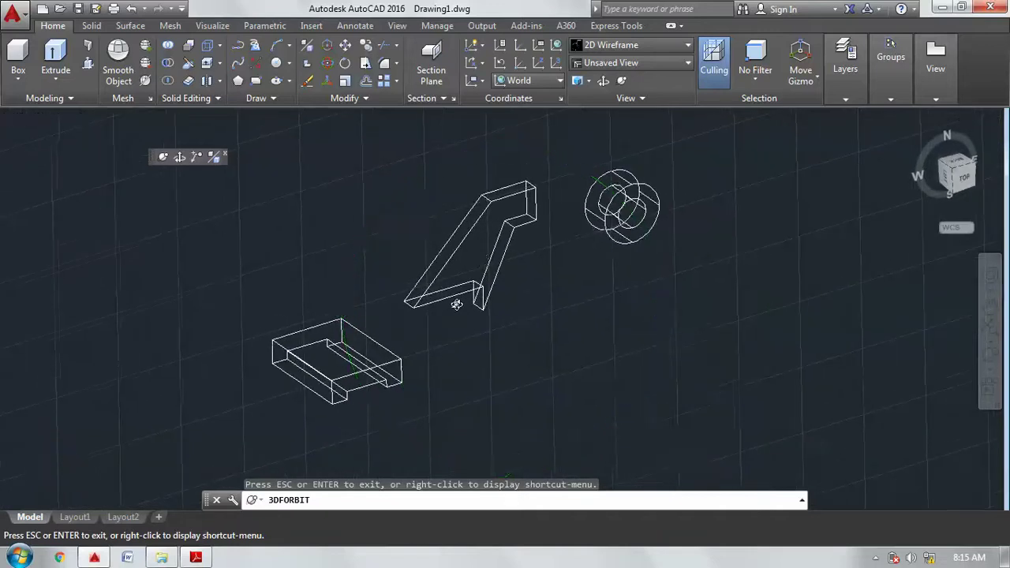
{"action": "right_click", "coordinate": [576, 206]}
{"action": "left_click", "coordinate": [596, 217]}
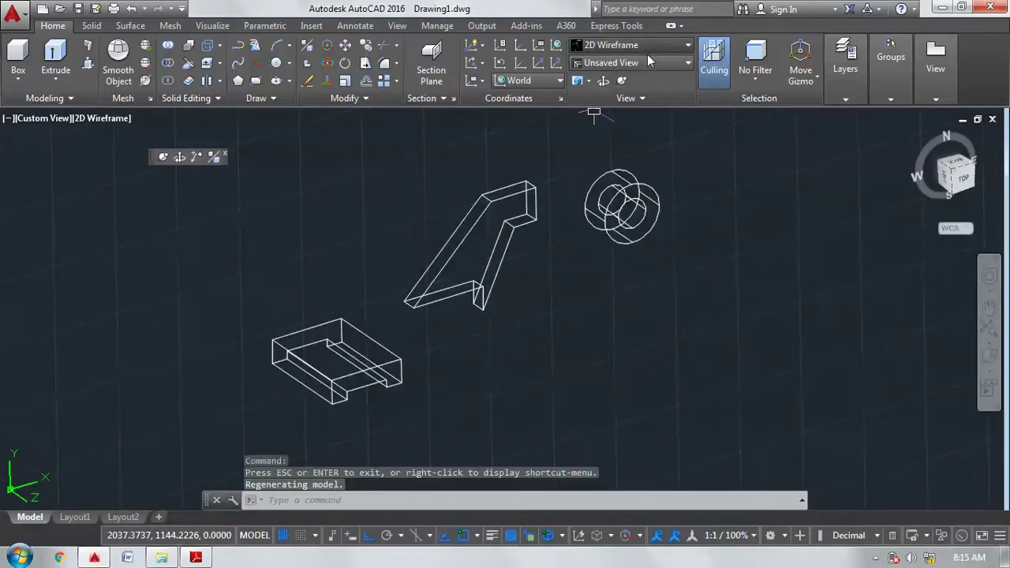
Switch the visual style to Conceptual and frame the shaded solids.
{"action": "left_click", "coordinate": [113, 117]}
{"action": "left_click", "coordinate": [144, 172]}
{"action": "scroll", "coordinate": [244, 284], "scroll_direction": "up", "scroll_amount": 2}
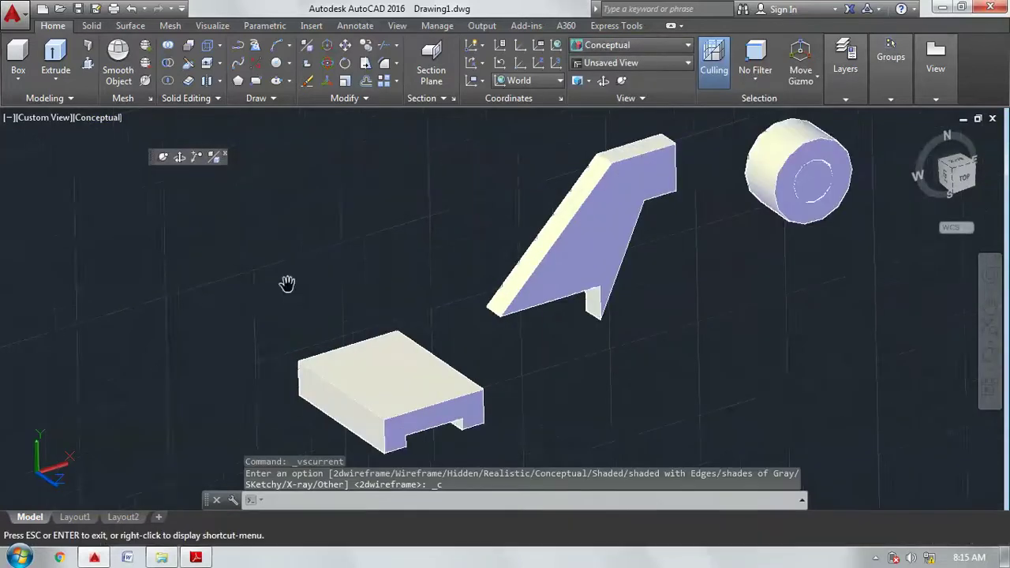
{"action": "middle_click_drag", "start_coordinate": [260, 295], "coordinate": [360, 232]}
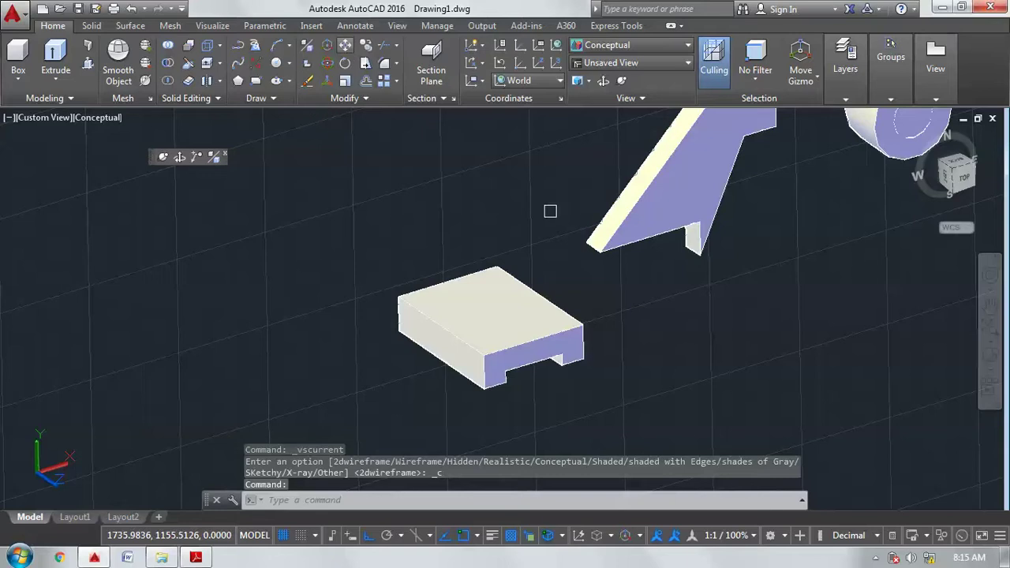
Move the slanted arm solid from its lower corner onto the matching corner of the base block.
{"action": "left_click", "coordinate": [344, 45]}
{"action": "left_click", "coordinate": [590, 250]}
{"action": "key", "text": "Return"}
{"action": "scroll", "coordinate": [593, 265], "scroll_direction": "up", "scroll_amount": 3}
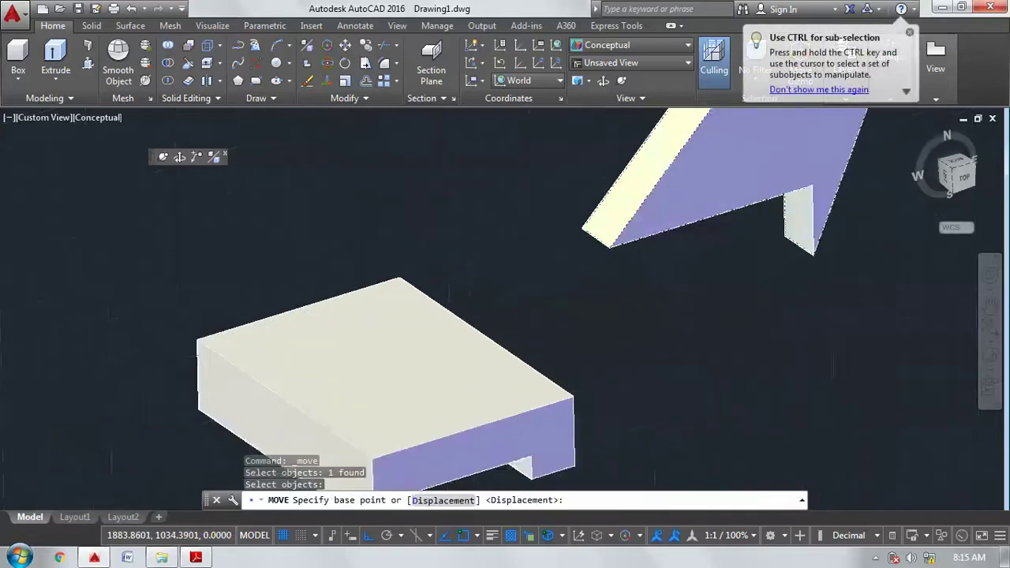
{"action": "scroll", "coordinate": [593, 244], "scroll_direction": "up", "scroll_amount": 1}
{"action": "left_click", "coordinate": [597, 225]}
{"action": "scroll", "coordinate": [579, 239], "scroll_direction": "down", "scroll_amount": 1}
{"action": "scroll", "coordinate": [513, 260], "scroll_direction": "down", "scroll_amount": 3}
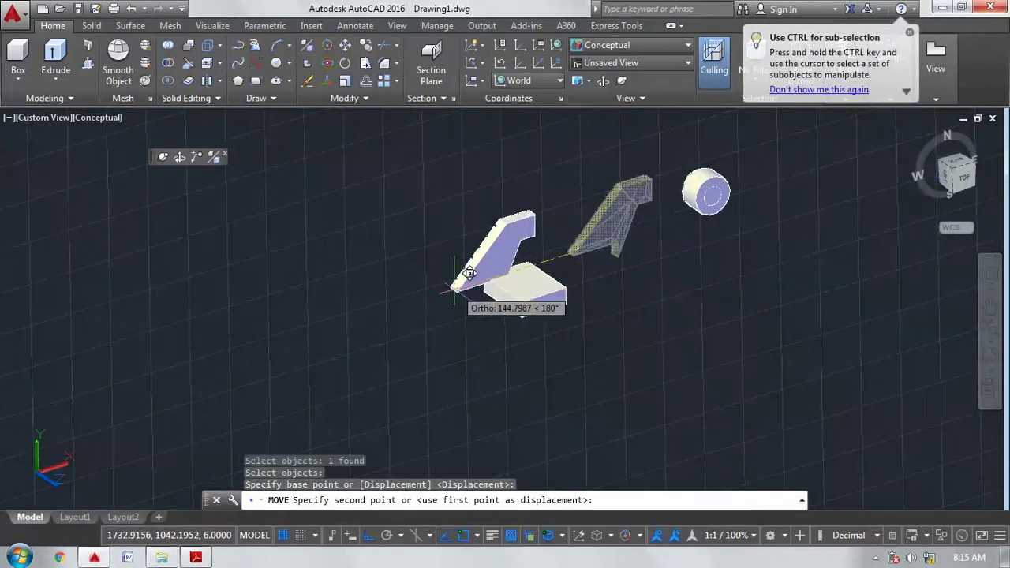
{"action": "scroll", "coordinate": [472, 271], "scroll_direction": "up", "scroll_amount": 5}
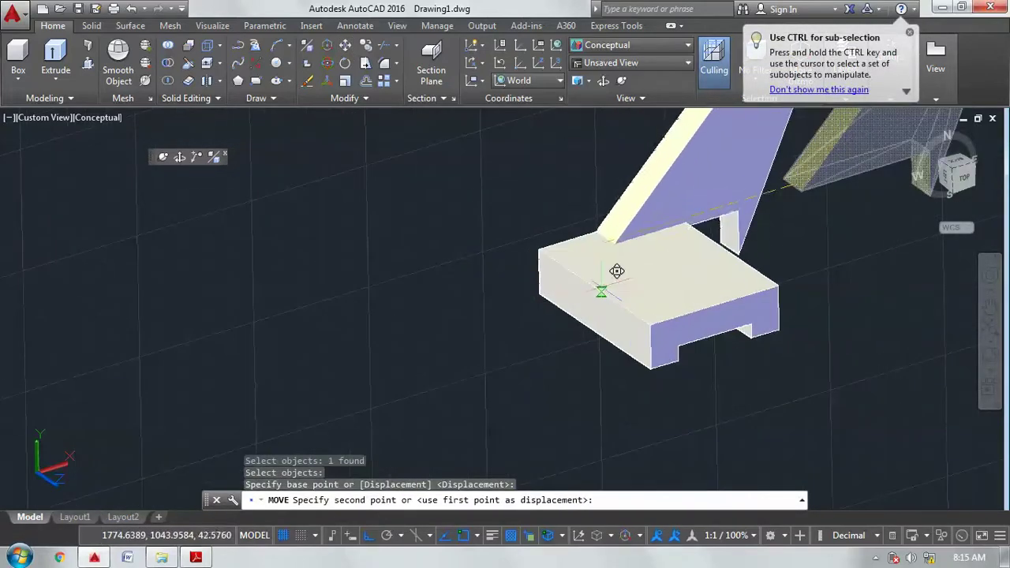
{"action": "left_click", "coordinate": [601, 291]}
{"action": "scroll", "coordinate": [525, 289], "scroll_direction": "down", "scroll_amount": 3}
{"action": "scroll", "coordinate": [439, 331], "scroll_direction": "down", "scroll_amount": 1}
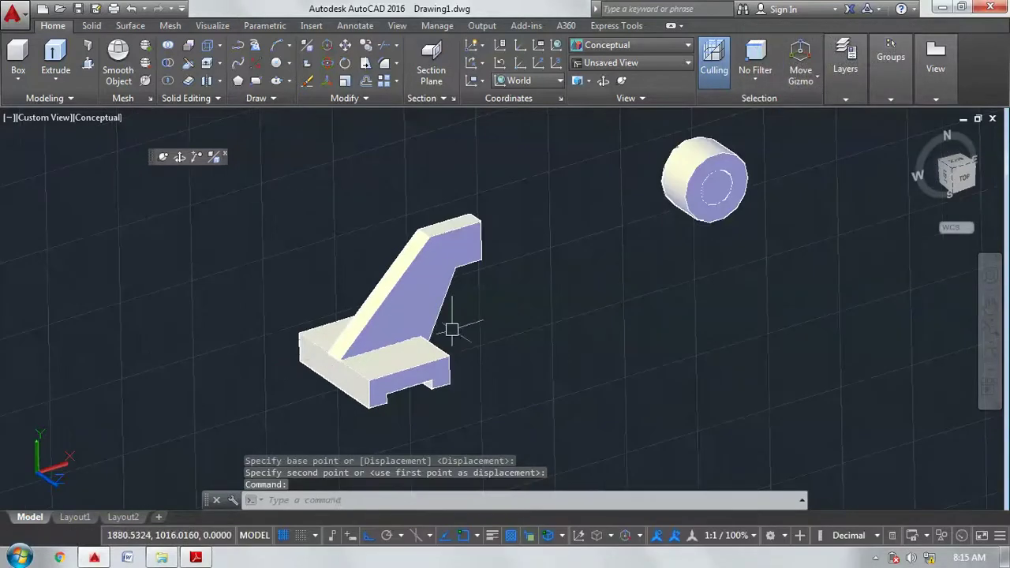
{"action": "scroll", "coordinate": [438, 340], "scroll_direction": "down", "scroll_amount": 1}
{"action": "scroll", "coordinate": [462, 318], "scroll_direction": "up", "scroll_amount": 2}
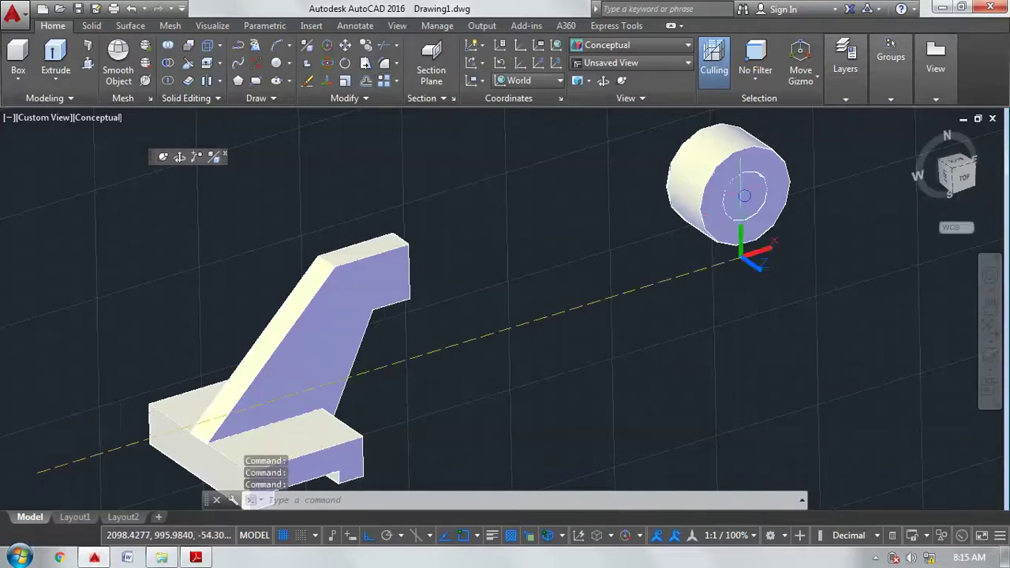
Align the UCS Z-axis to the cylinder face and rotate the boss cylinders 90°.
{"action": "left_click", "coordinate": [742, 192]}
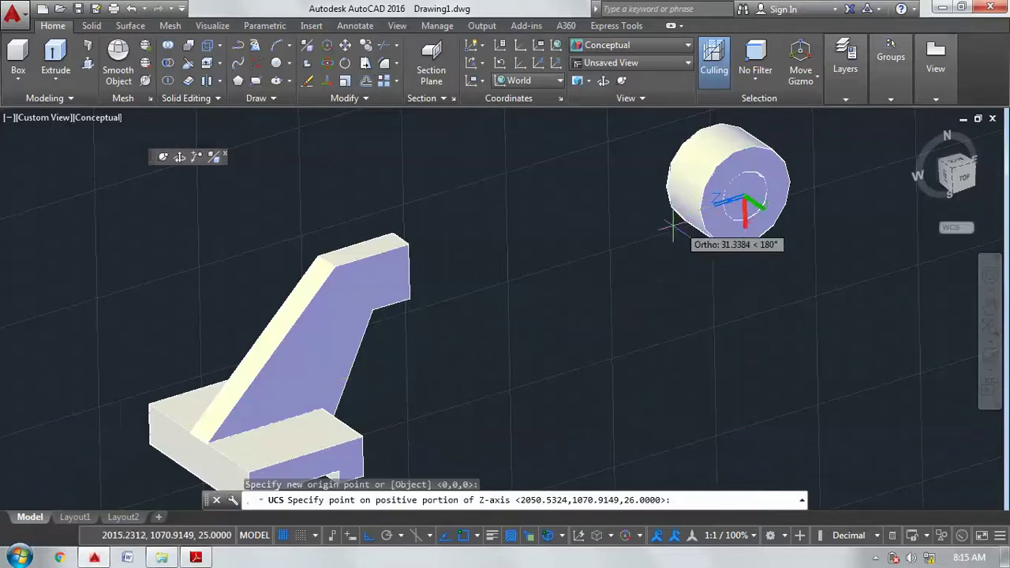
{"action": "left_click", "coordinate": [601, 242]}
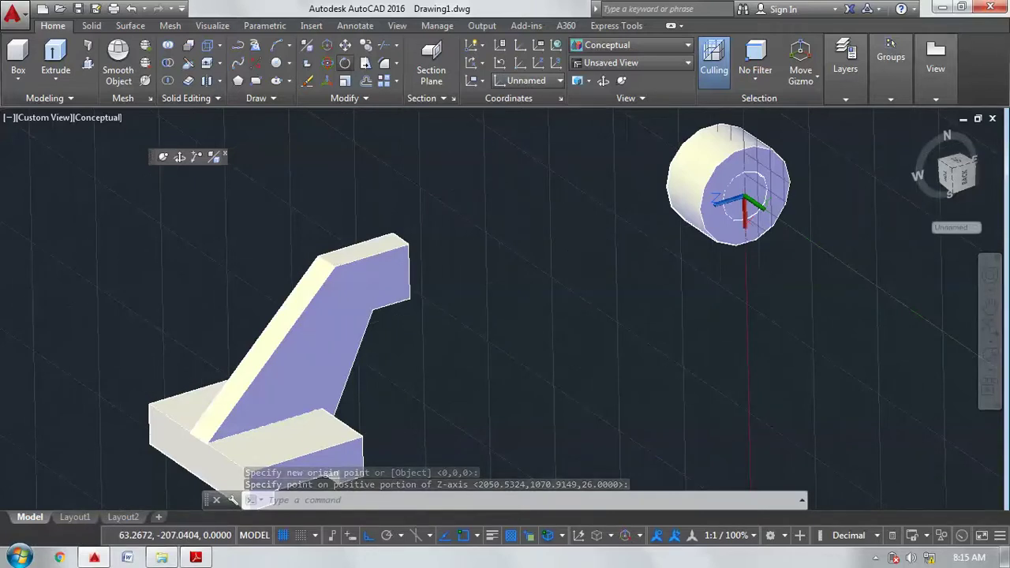
{"action": "left_click", "coordinate": [344, 63]}
{"action": "left_click", "coordinate": [818, 282]}
{"action": "left_click", "coordinate": [676, 197]}
{"action": "key", "text": "Return"}
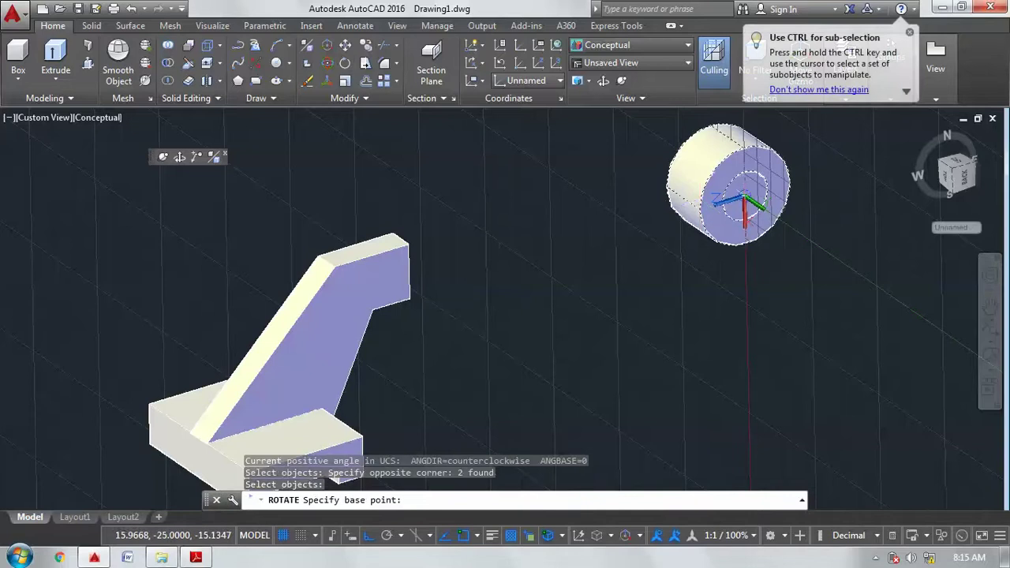
{"action": "left_click", "coordinate": [743, 201]}
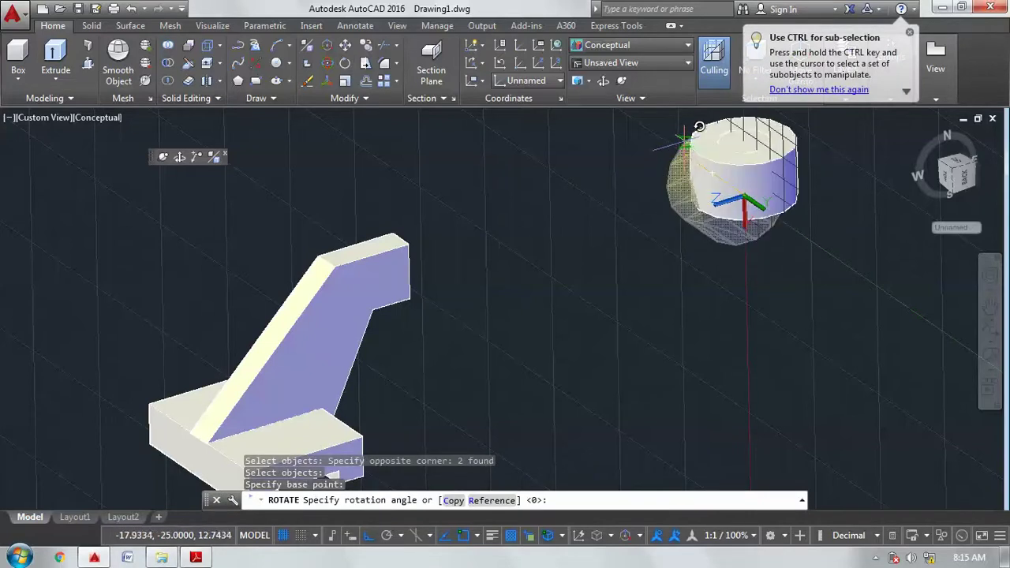
{"action": "type", "text": "90"}
{"action": "key", "text": "Return"}
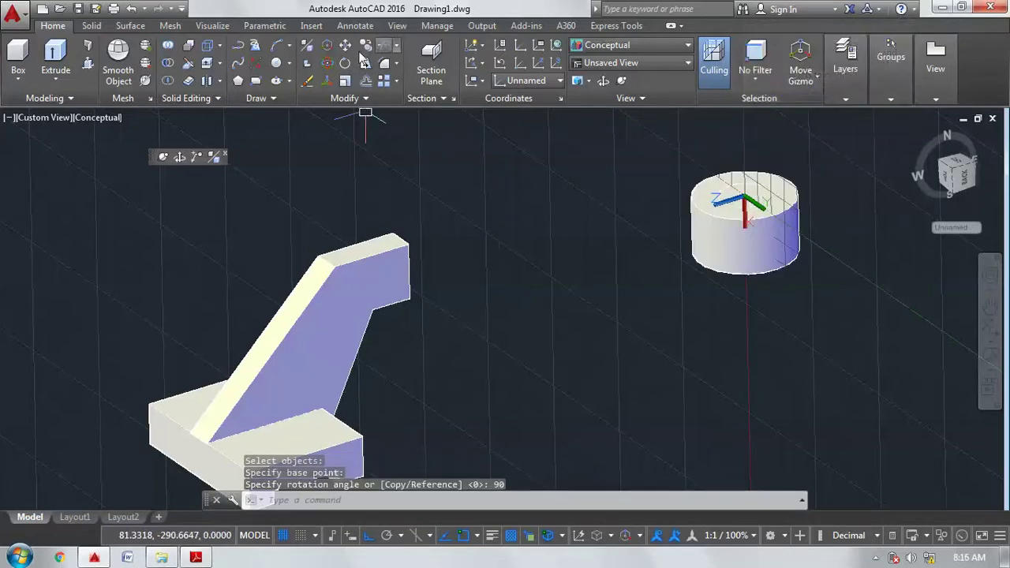
Move the boss cylinders onto the top end of the slanted arm.
{"action": "type", "text": "m"}
{"action": "key", "text": "Return"}
{"action": "left_click", "coordinate": [836, 302]}
{"action": "left_click", "coordinate": [645, 162]}
{"action": "key", "text": "Return"}
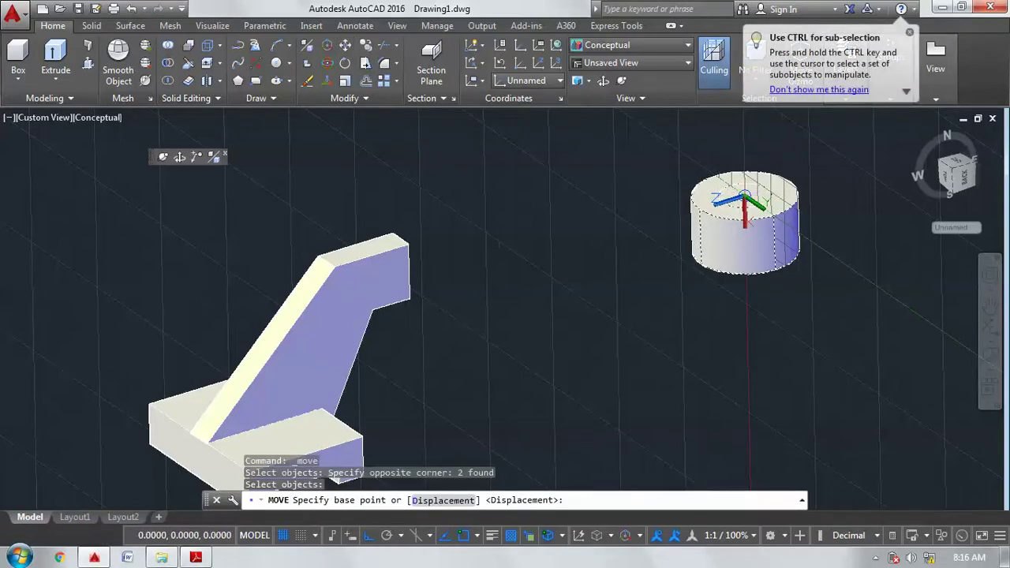
{"action": "left_click", "coordinate": [744, 194]}
{"action": "left_click", "coordinate": [405, 227]}
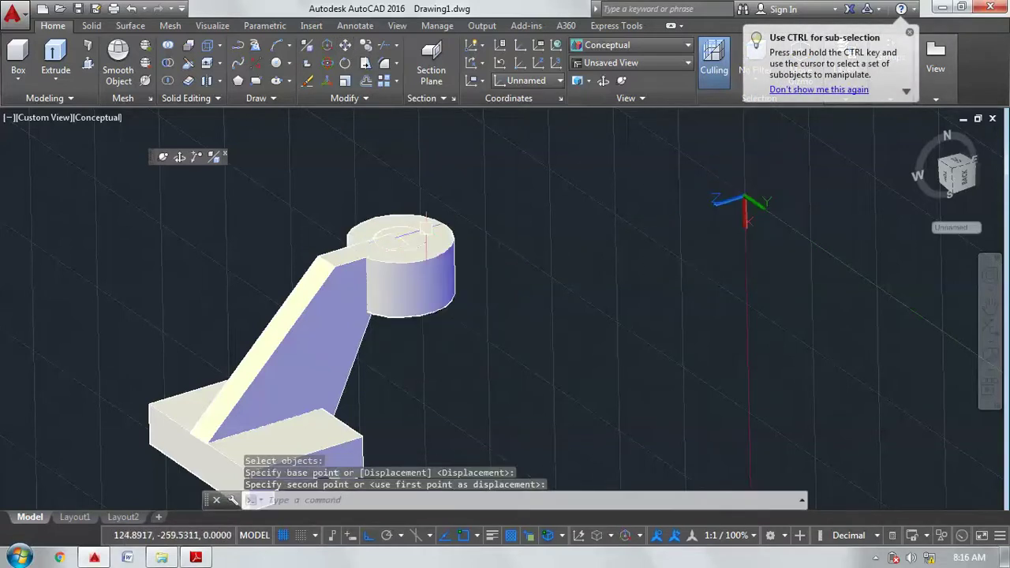
{"action": "middle_click_drag", "start_coordinate": [522, 213], "coordinate": [710, 220]}
{"action": "scroll", "coordinate": [563, 292], "scroll_direction": "up", "scroll_amount": 3}
{"action": "middle_click_drag", "start_coordinate": [563, 292], "coordinate": [626, 337]}
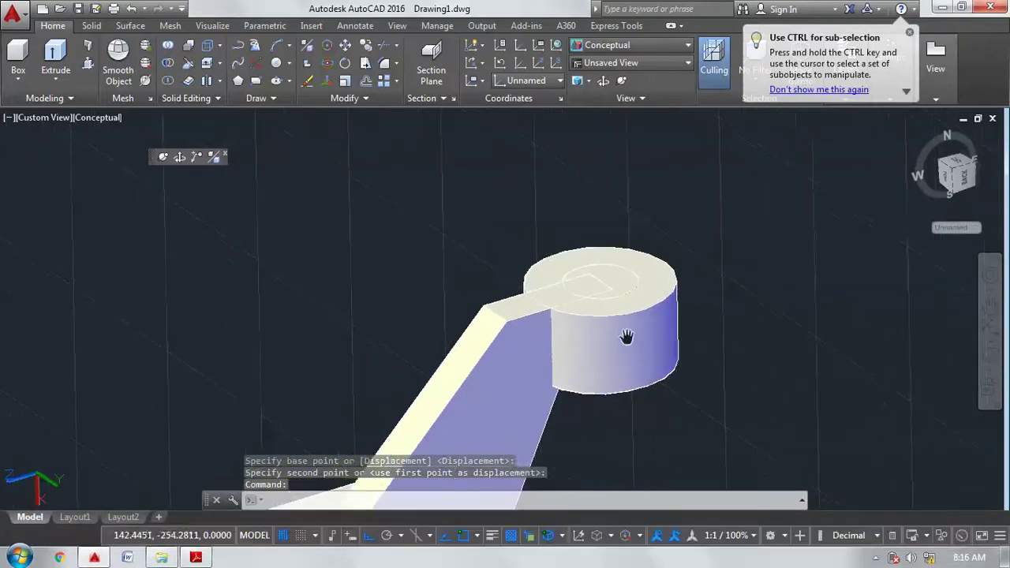
Subtract the inner cylinder from the outer boss cylinder.
{"action": "left_click", "coordinate": [167, 65]}
{"action": "left_click", "coordinate": [537, 321]}
{"action": "left_click", "coordinate": [605, 343]}
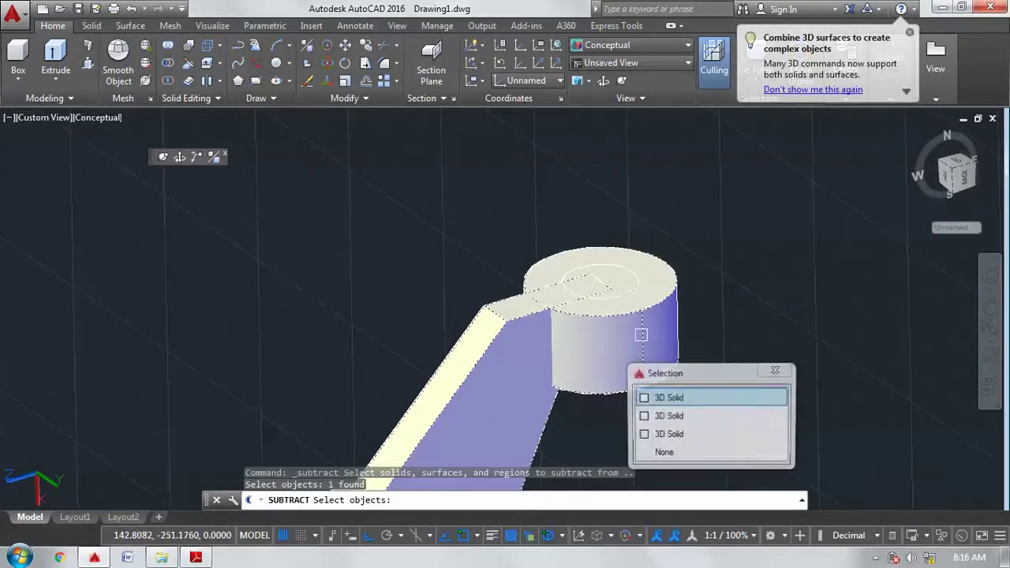
{"action": "left_click", "coordinate": [709, 401]}
{"action": "key", "text": "Return"}
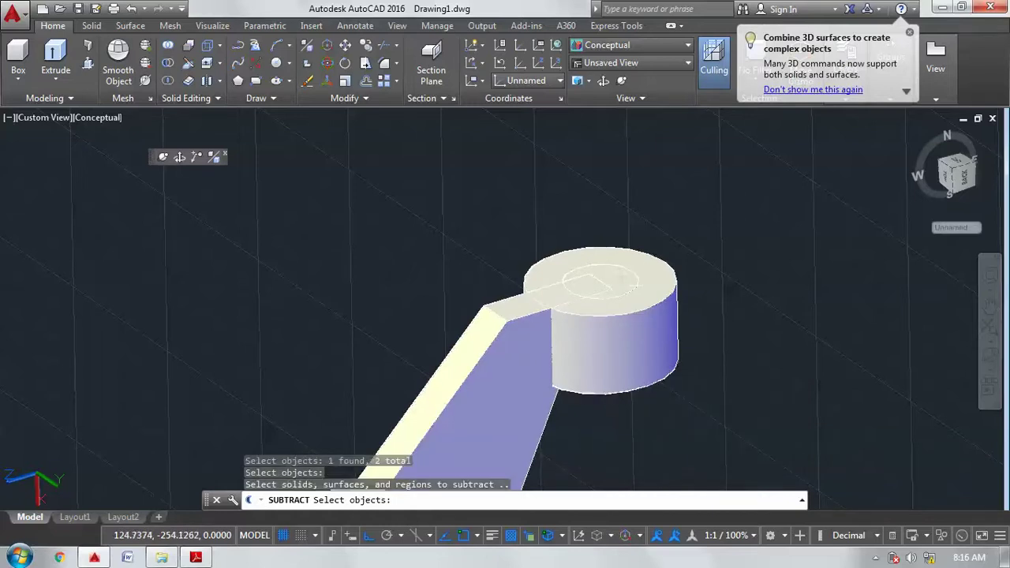
{"action": "left_click", "coordinate": [620, 266]}
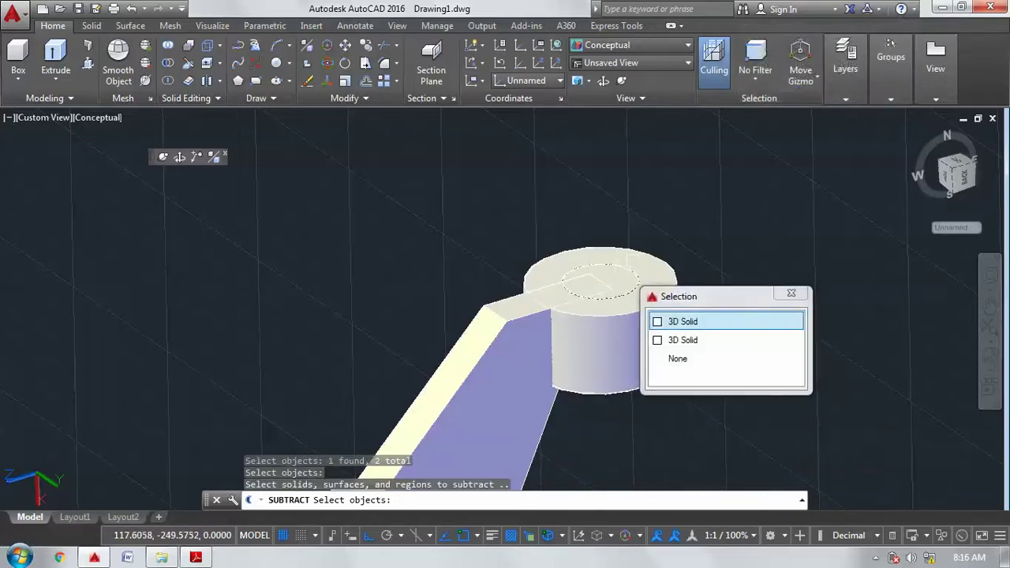
{"action": "left_click", "coordinate": [702, 321]}
{"action": "key", "text": "Return"}
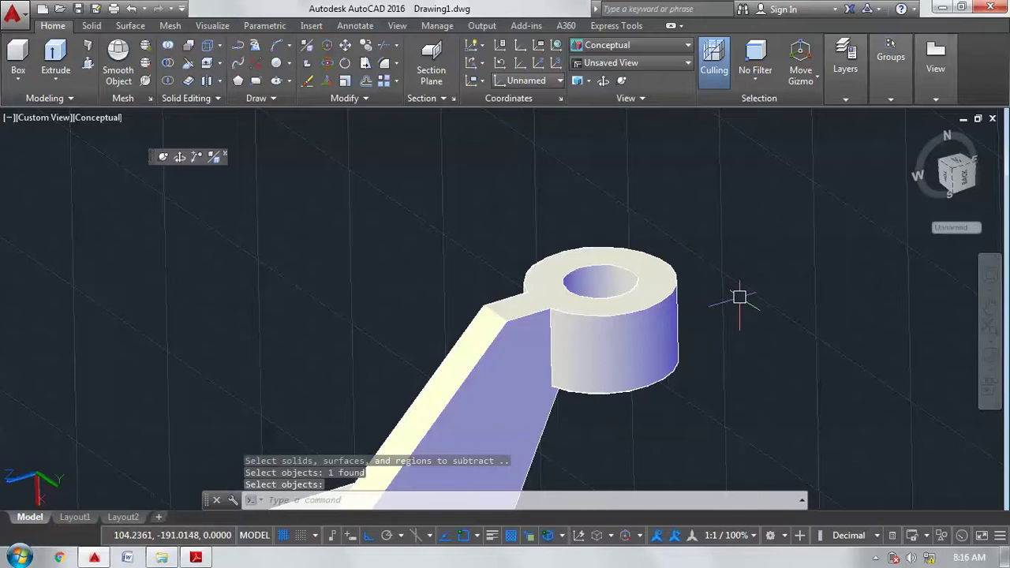
{"action": "scroll", "coordinate": [635, 215], "scroll_direction": "down", "scroll_amount": 4}
{"action": "middle_click_drag", "start_coordinate": [570, 255], "coordinate": [458, 228]}
{"action": "key", "text": "Return"}
Orbit the model to look toward the base block.
{"action": "left_click", "coordinate": [989, 353]}
{"action": "mouse_move", "coordinate": [597, 300]}
{"action": "left_mouse_down"}
{"action": "mouse_move", "coordinate": [612, 325]}
{"action": "mouse_move", "coordinate": [514, 321]}
{"action": "mouse_move", "coordinate": [526, 316]}
{"action": "mouse_move", "coordinate": [518, 205]}
{"action": "mouse_move", "coordinate": [482, 255]}
{"action": "mouse_move", "coordinate": [487, 276]}
{"action": "left_mouse_up"}
{"action": "mouse_move", "coordinate": [441, 300]}
{"action": "left_mouse_down"}
{"action": "mouse_move", "coordinate": [482, 280]}
{"action": "mouse_move", "coordinate": [525, 342]}
{"action": "mouse_move", "coordinate": [546, 260]}
{"action": "left_mouse_up"}
{"action": "right_click", "coordinate": [547, 259]}
{"action": "left_click", "coordinate": [565, 271]}
{"action": "scroll", "coordinate": [450, 307], "scroll_direction": "up", "scroll_amount": 5}
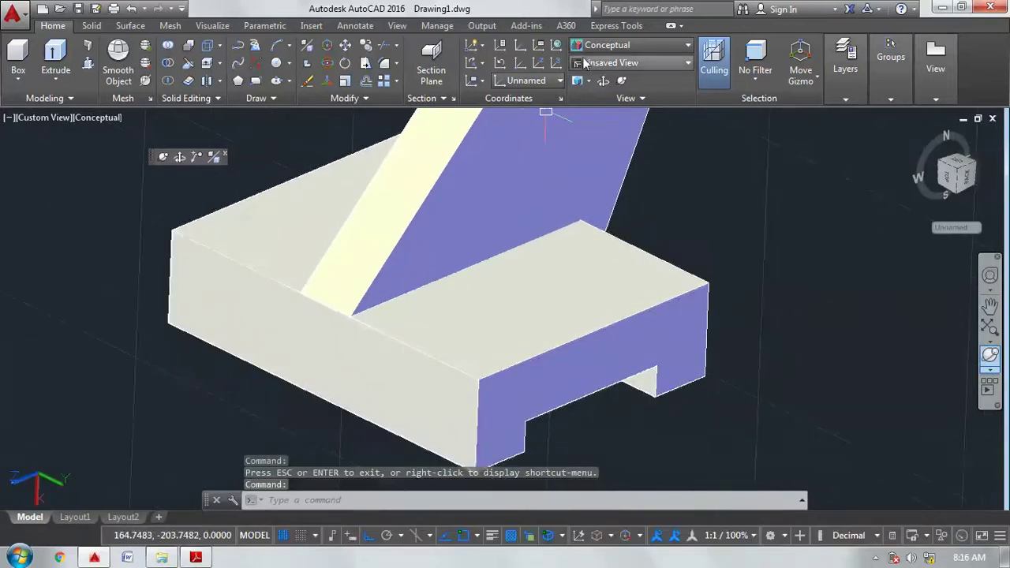
Set the UCS to the base block's top face with the UCS Face option.
{"action": "left_click", "coordinate": [476, 82]}
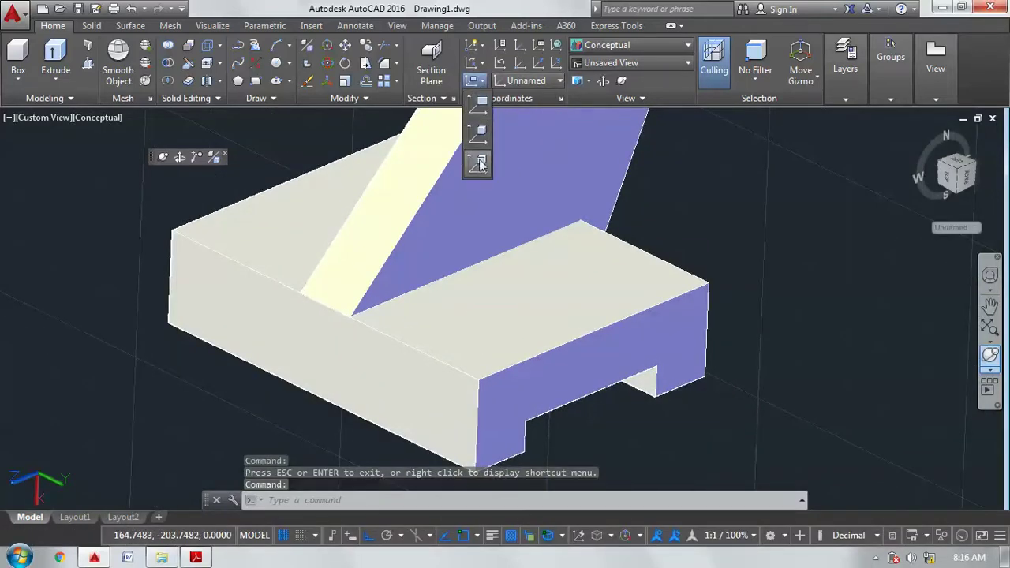
{"action": "left_click", "coordinate": [479, 161]}
{"action": "left_click", "coordinate": [532, 300]}
{"action": "right_click", "coordinate": [531, 300]}
{"action": "left_click", "coordinate": [558, 302]}
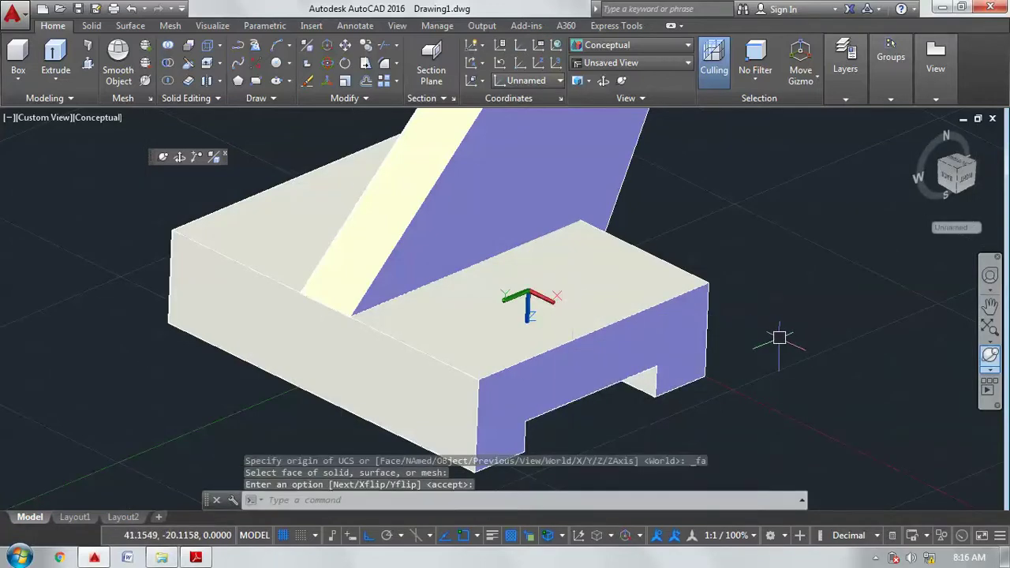
{"action": "left_click", "coordinate": [196, 557]}
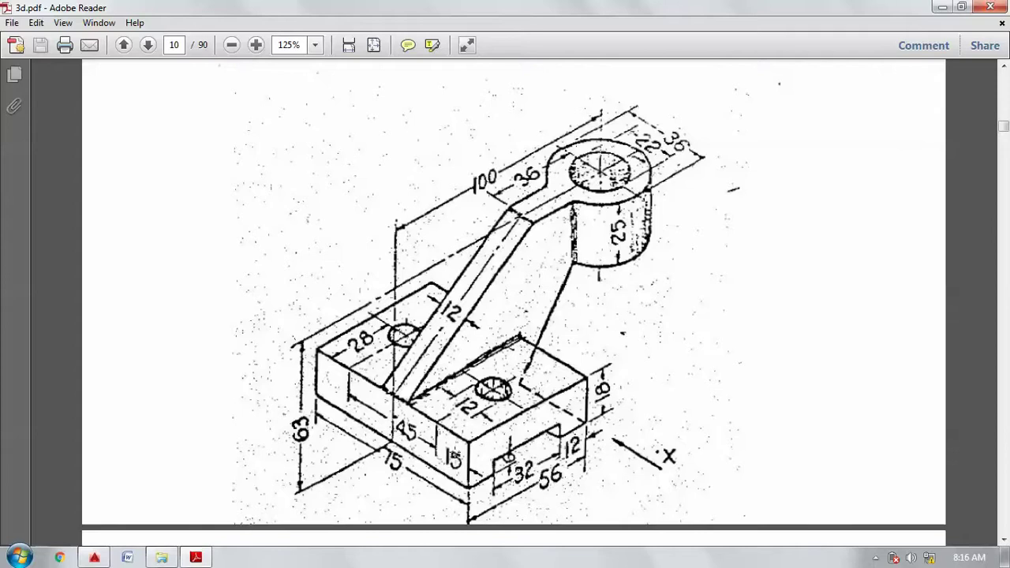
{"action": "left_click", "coordinate": [939, 8]}
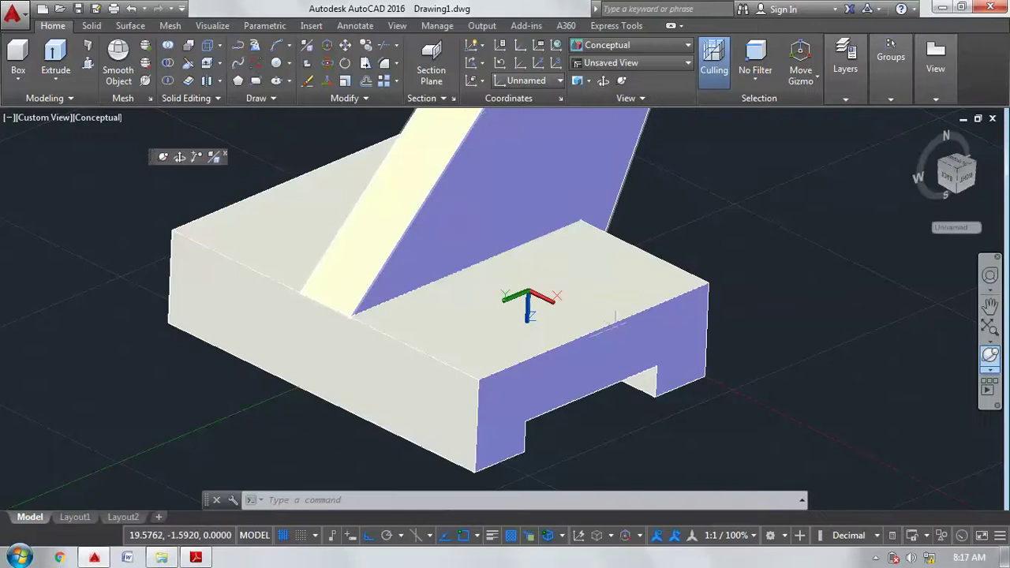
Draw a 15-unit line from a point on the base's top face.
{"action": "type", "text": "l"}
{"action": "key", "text": "Return"}
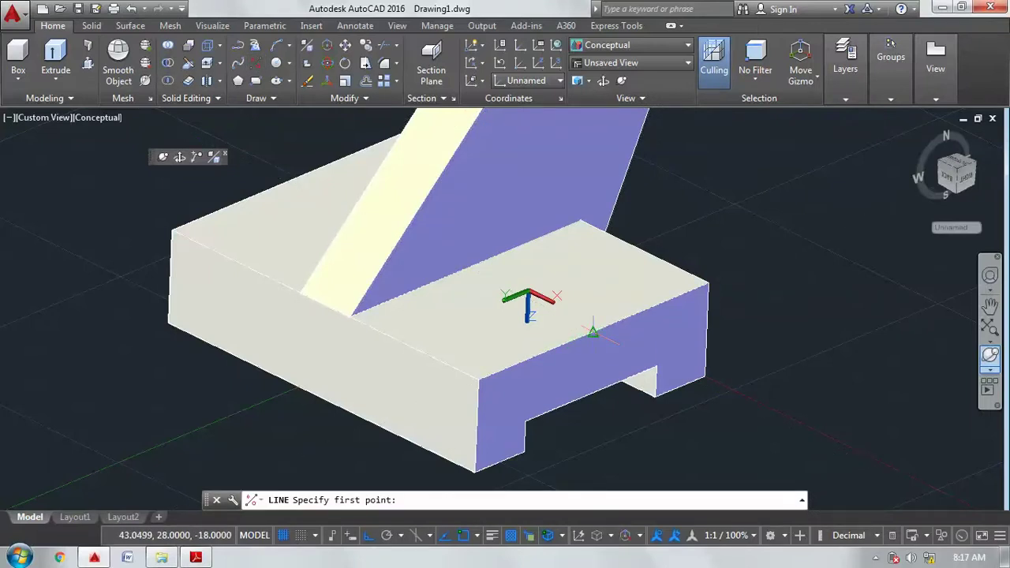
{"action": "left_click", "coordinate": [592, 332]}
{"action": "type", "text": "15"}
{"action": "key", "text": "Return"}
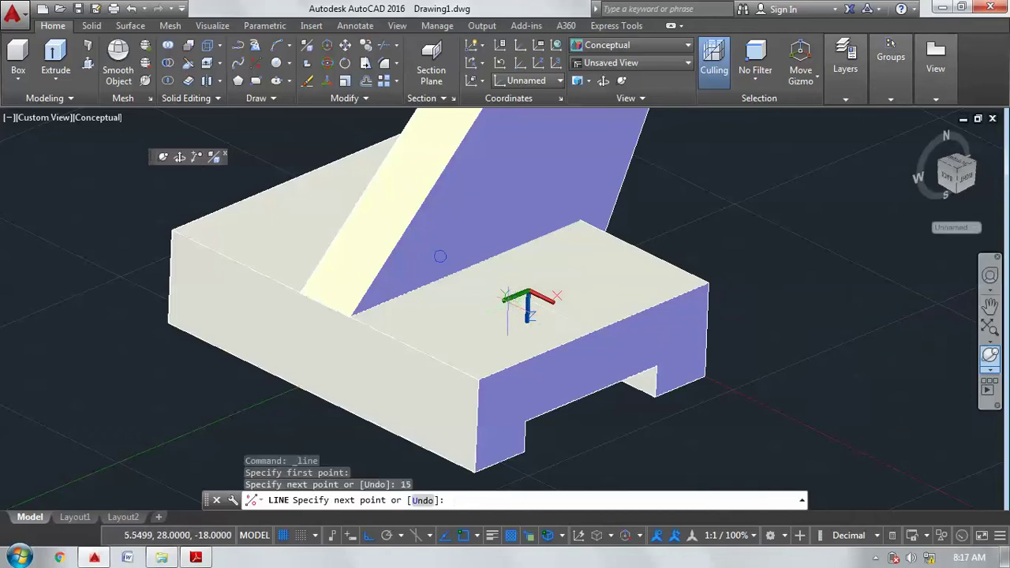
{"action": "right_click", "coordinate": [500, 304]}
{"action": "left_click", "coordinate": [521, 310]}
{"action": "scroll", "coordinate": [537, 314], "scroll_direction": "up", "scroll_amount": 3}
{"action": "scroll", "coordinate": [534, 316], "scroll_direction": "up", "scroll_amount": 2}
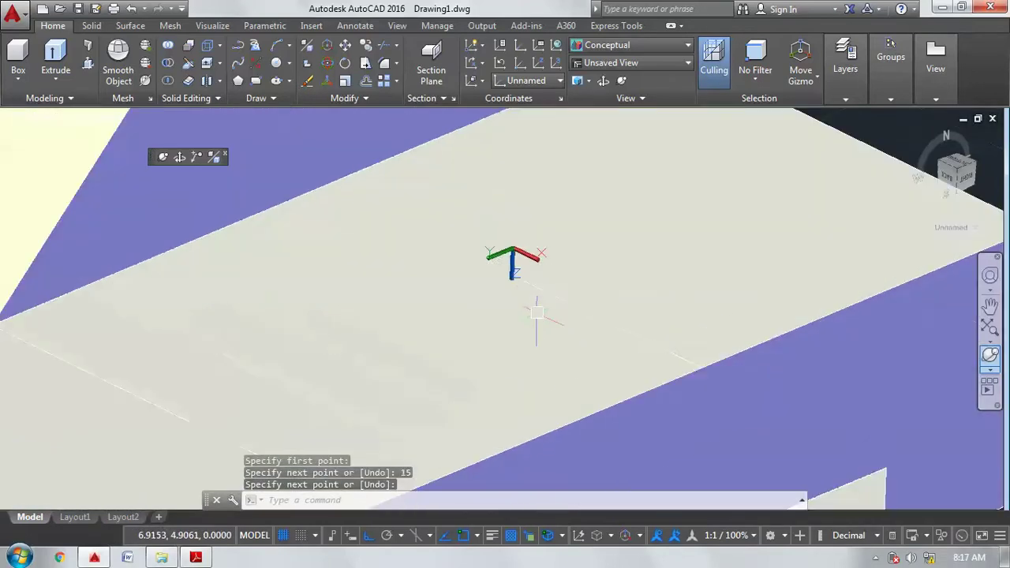
{"action": "middle_click_drag", "start_coordinate": [534, 316], "coordinate": [562, 284], "text": "shift"}
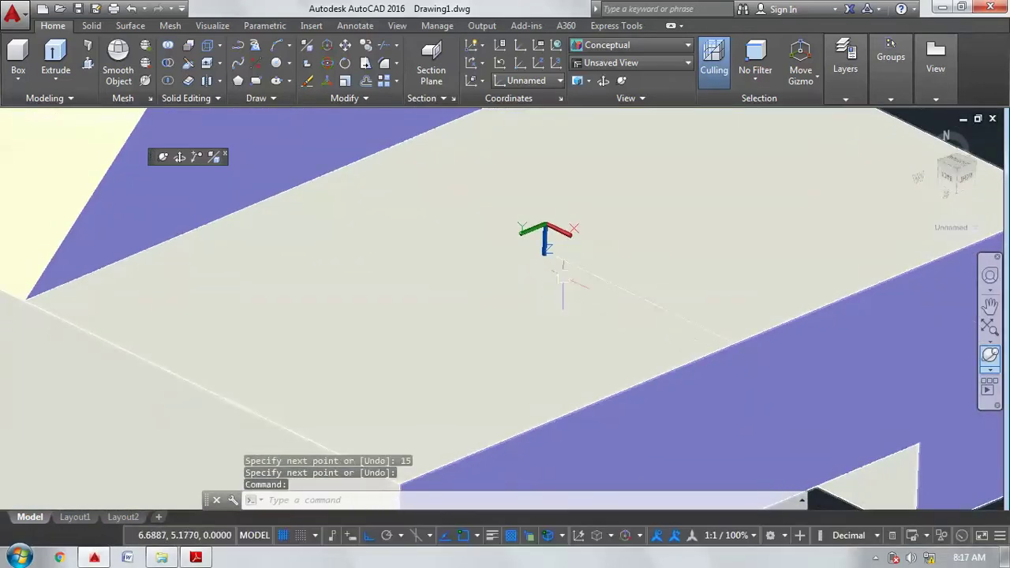
{"action": "scroll", "coordinate": [562, 278], "scroll_direction": "up", "scroll_amount": 3}
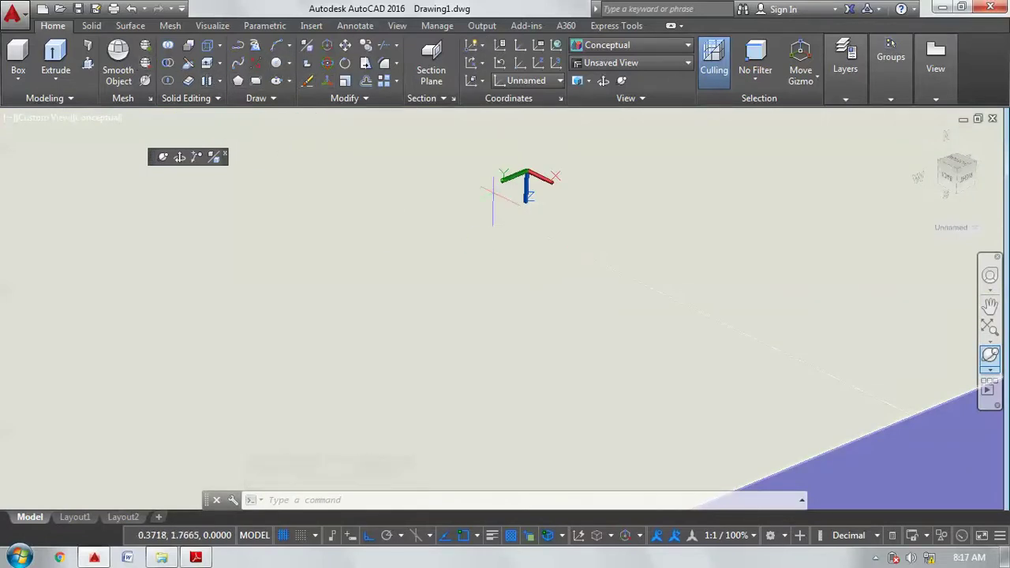
Draw a radius-6 circle centred at the end of the 15-unit guide line.
{"action": "type", "text": "c"}
{"action": "key", "text": "Return"}
{"action": "left_click", "coordinate": [547, 235]}
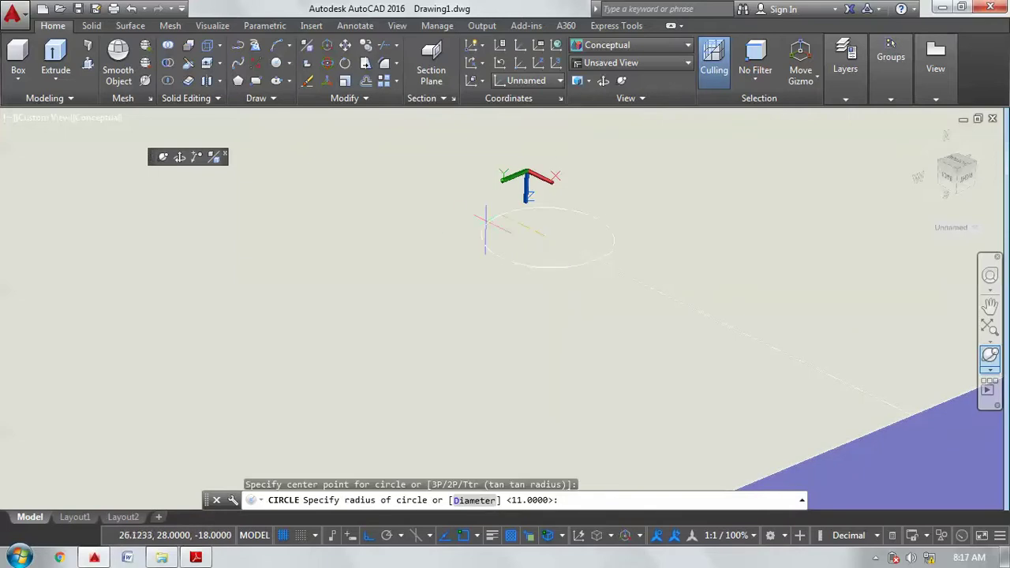
{"action": "scroll", "coordinate": [465, 221], "scroll_direction": "down", "scroll_amount": 3}
{"action": "left_click", "coordinate": [209, 554]}
{"action": "left_click", "coordinate": [210, 558]}
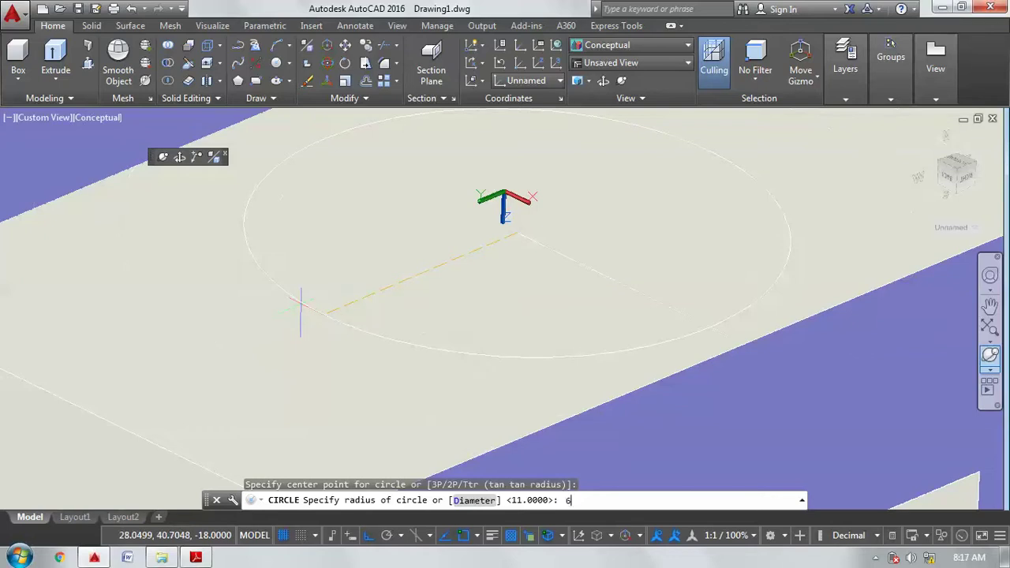
{"action": "key", "text": "Return"}
{"action": "scroll", "coordinate": [300, 308], "scroll_direction": "down", "scroll_amount": 4}
{"action": "scroll", "coordinate": [542, 350], "scroll_direction": "down", "scroll_amount": 2}
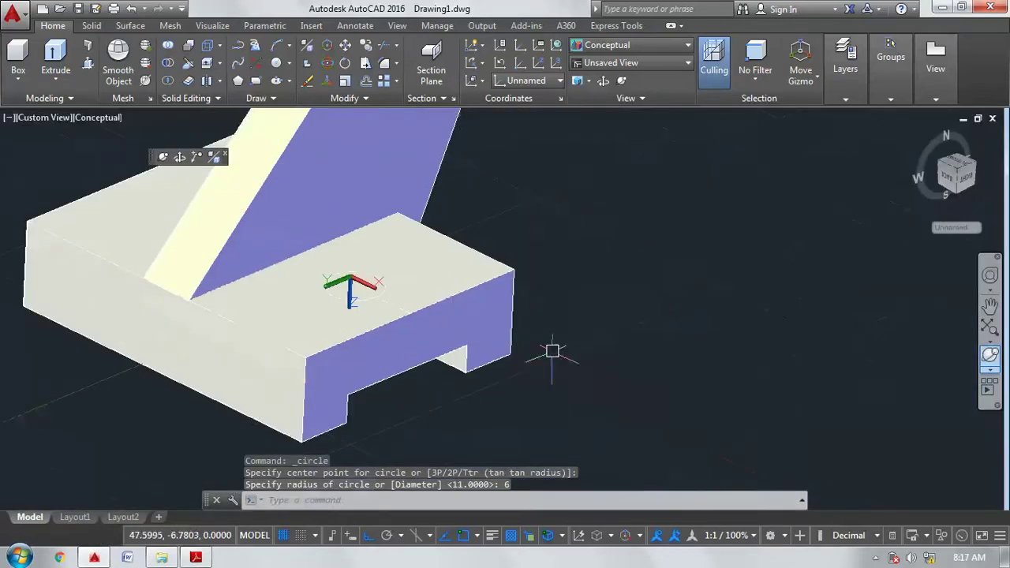
{"action": "scroll", "coordinate": [658, 347], "scroll_direction": "down", "scroll_amount": 1}
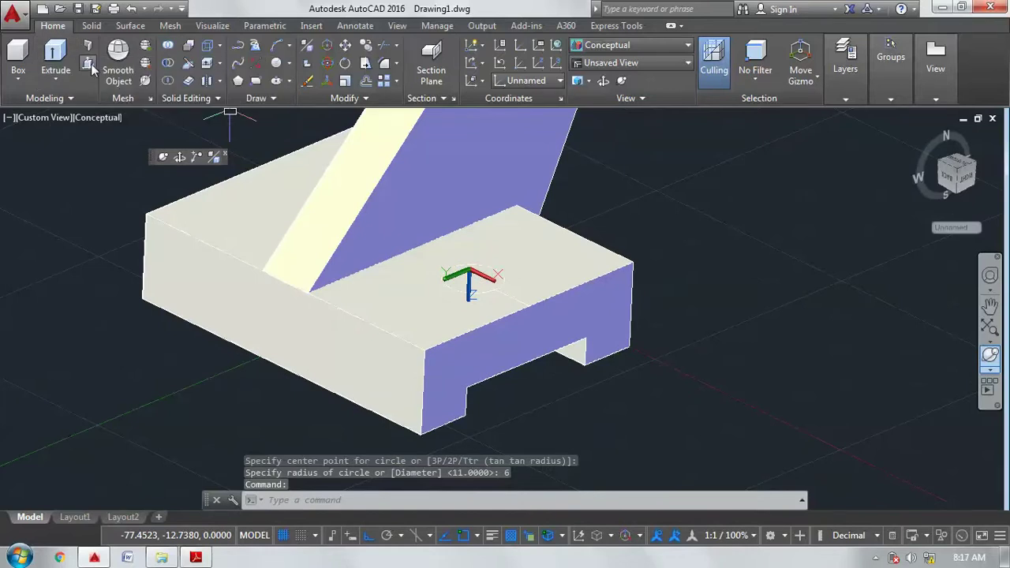
Press-pull the radius-6 circle down through the base to cut a hole.
{"action": "key", "text": "ctrl+shift+e"}
{"action": "scroll", "coordinate": [406, 241], "scroll_direction": "up", "scroll_amount": 5}
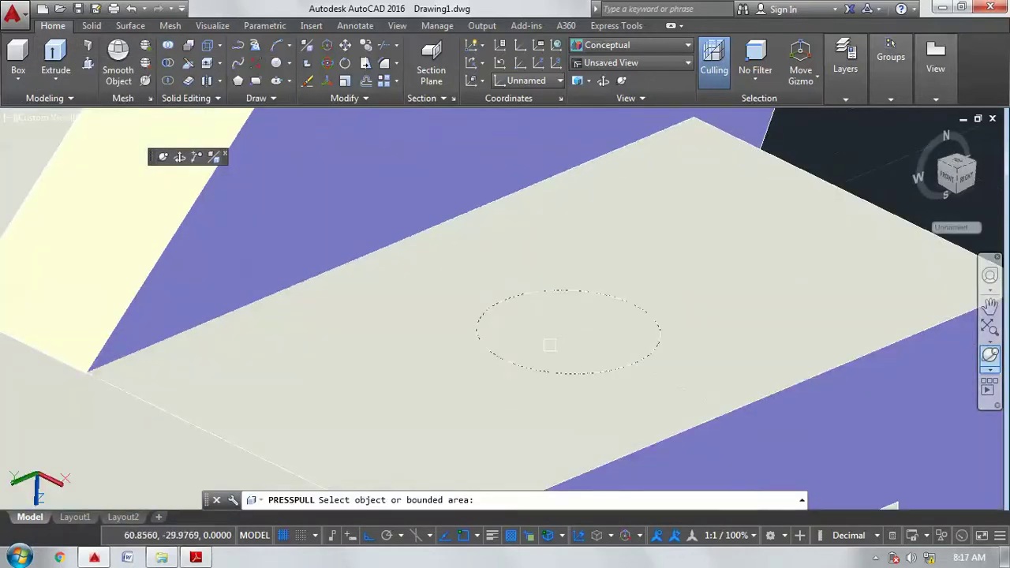
{"action": "left_click", "coordinate": [547, 344]}
{"action": "scroll", "coordinate": [547, 344], "scroll_direction": "down", "scroll_amount": 5}
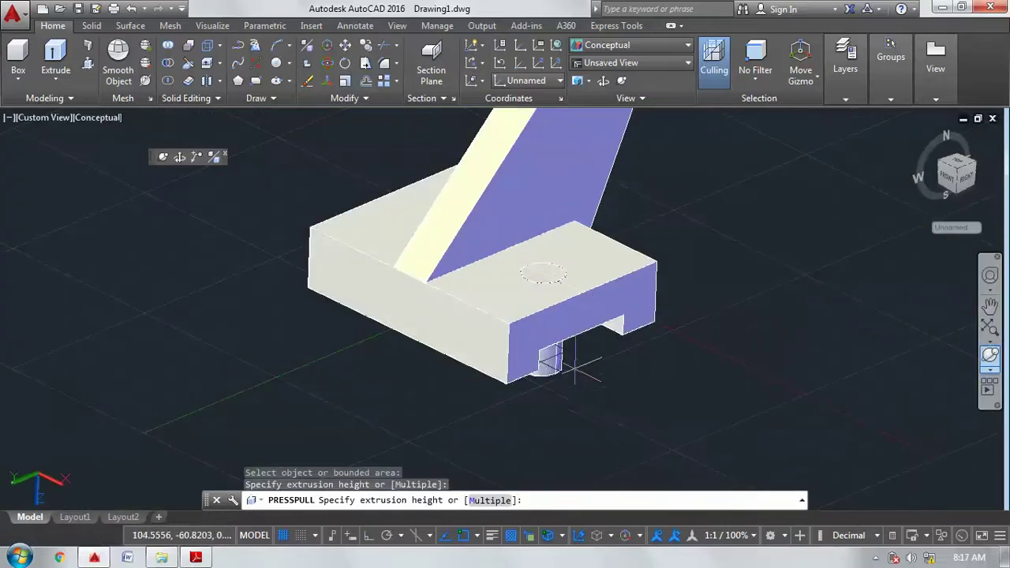
{"action": "left_click", "coordinate": [597, 408]}
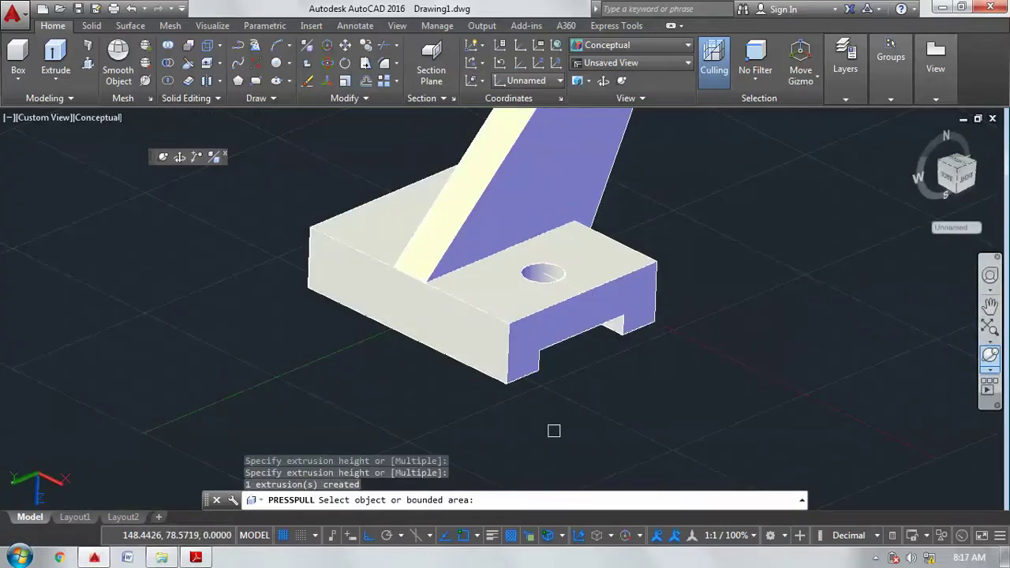
Press-pull the base's end faces to set its new shorter length.
{"action": "left_click", "coordinate": [466, 328]}
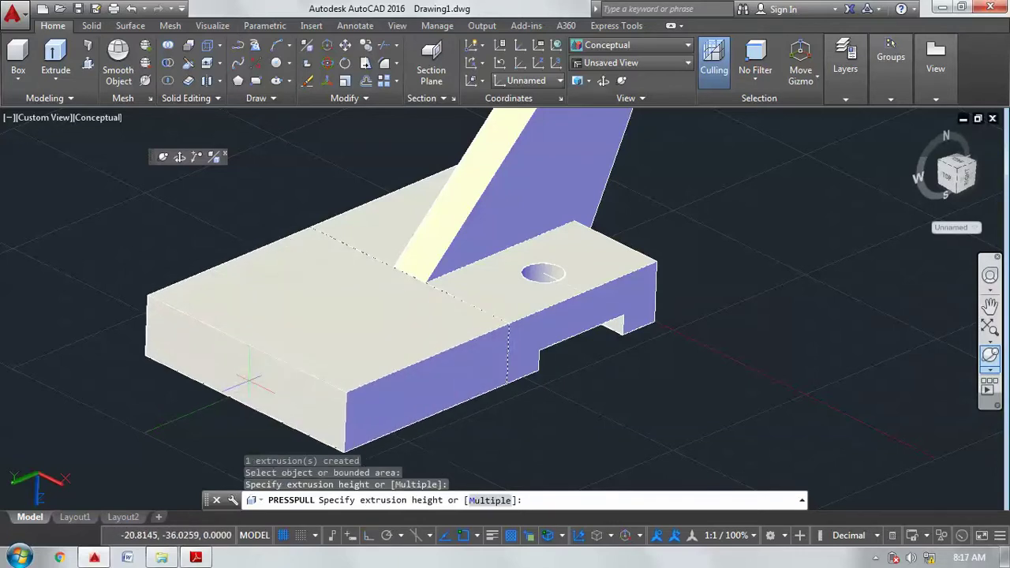
{"action": "left_click", "coordinate": [249, 383]}
{"action": "left_click", "coordinate": [261, 379]}
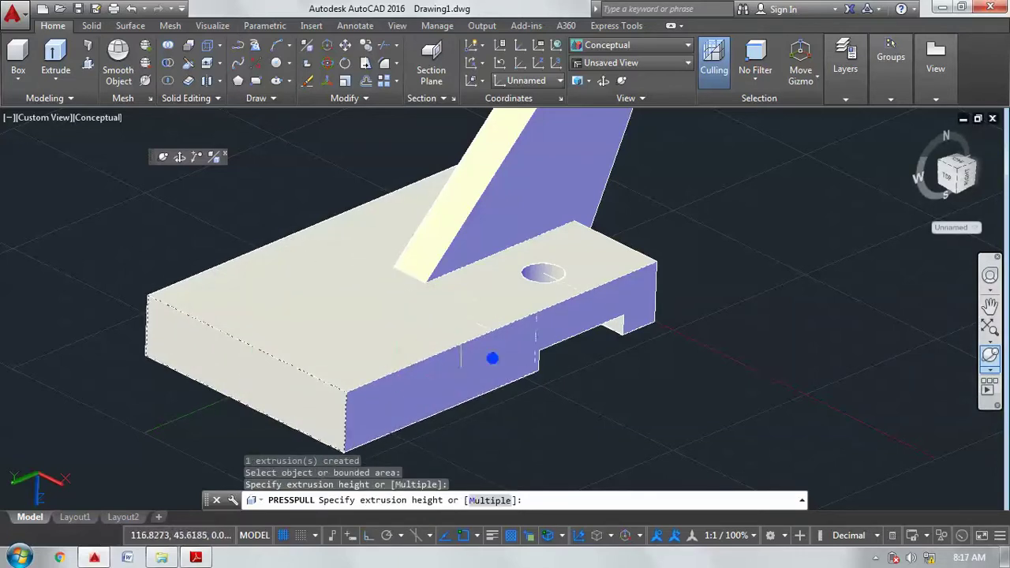
{"action": "left_click", "coordinate": [371, 363]}
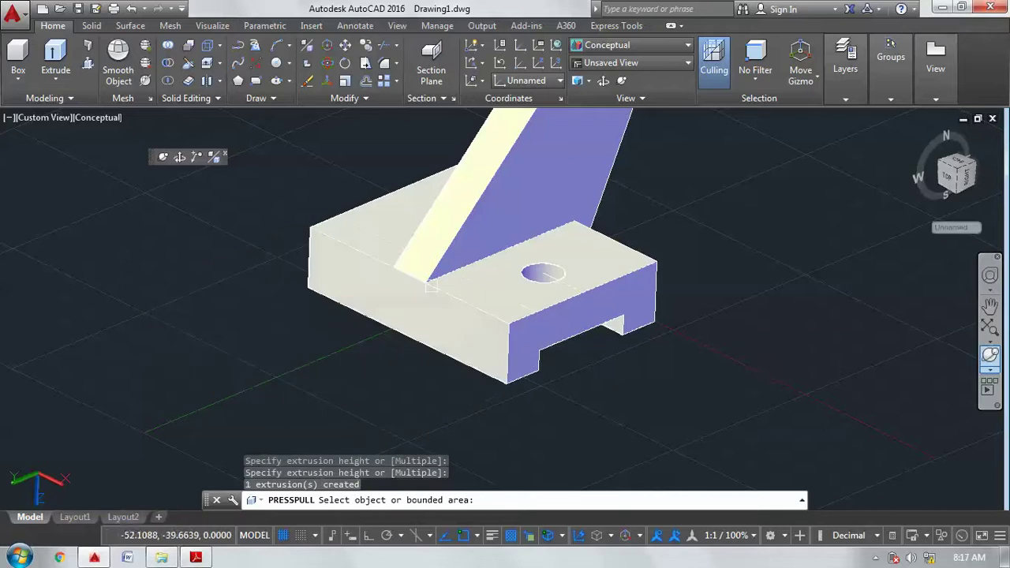
{"action": "key", "text": "Return"}
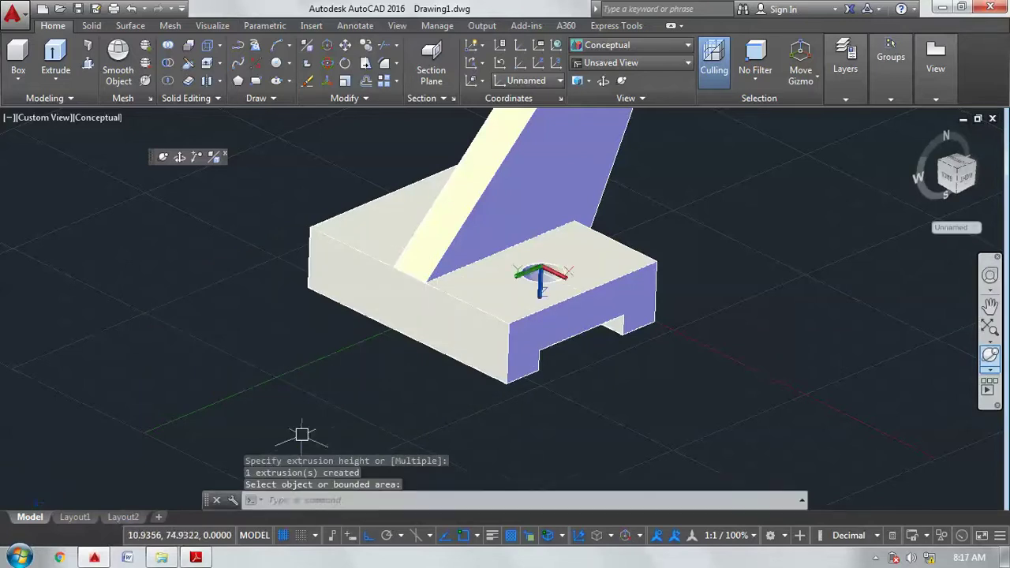
Draw a radius-6 circle on the base top beside the slanted arm.
{"action": "scroll", "coordinate": [300, 418], "scroll_direction": "down", "scroll_amount": 2}
{"action": "scroll", "coordinate": [302, 416], "scroll_direction": "up", "scroll_amount": 2}
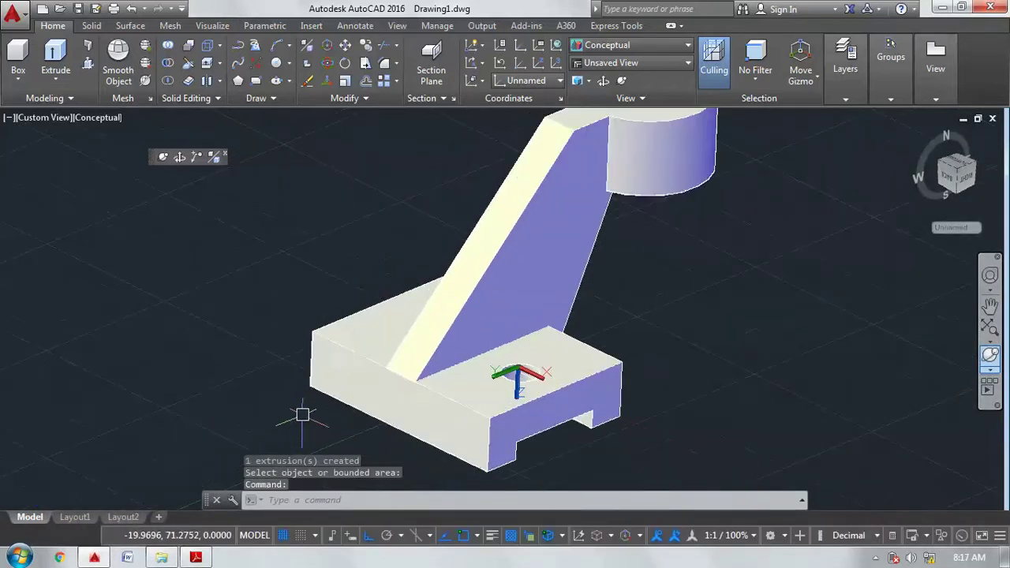
{"action": "scroll", "coordinate": [351, 390], "scroll_direction": "up", "scroll_amount": 2}
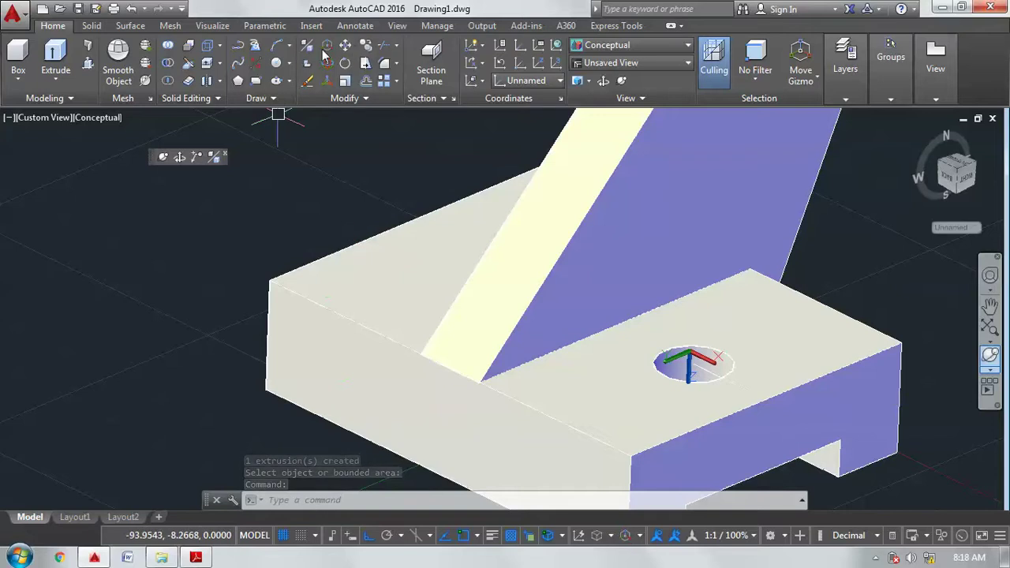
{"action": "left_click", "coordinate": [253, 63]}
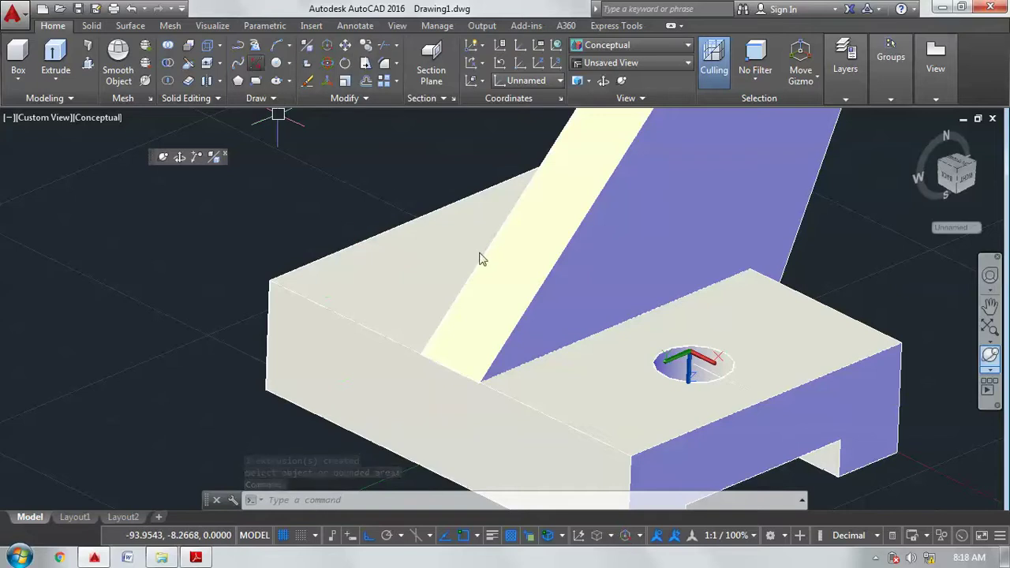
{"action": "left_click", "coordinate": [405, 221]}
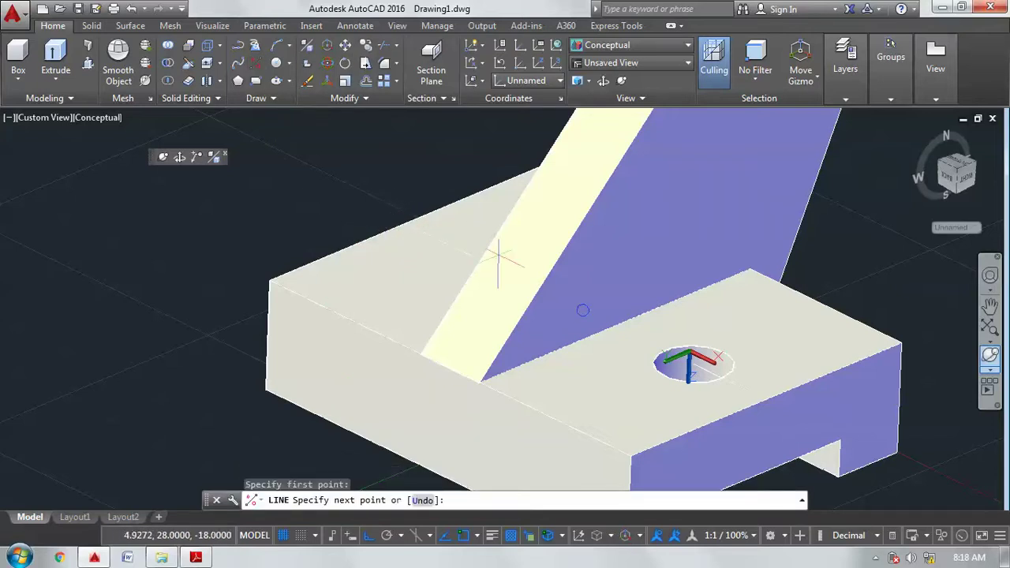
{"action": "type", "text": "15"}
{"action": "key", "text": "Return"}
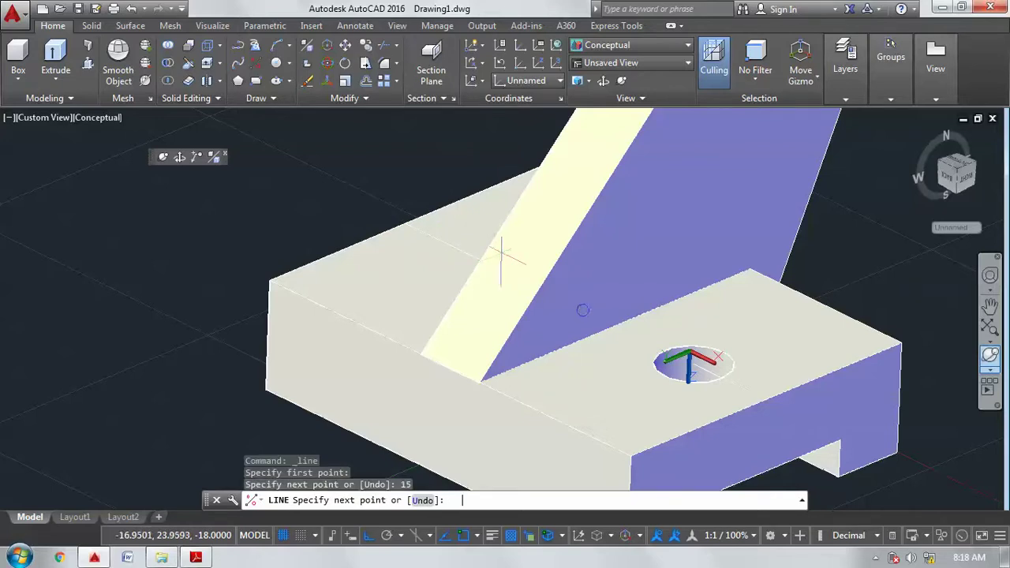
{"action": "key", "text": "Escape"}
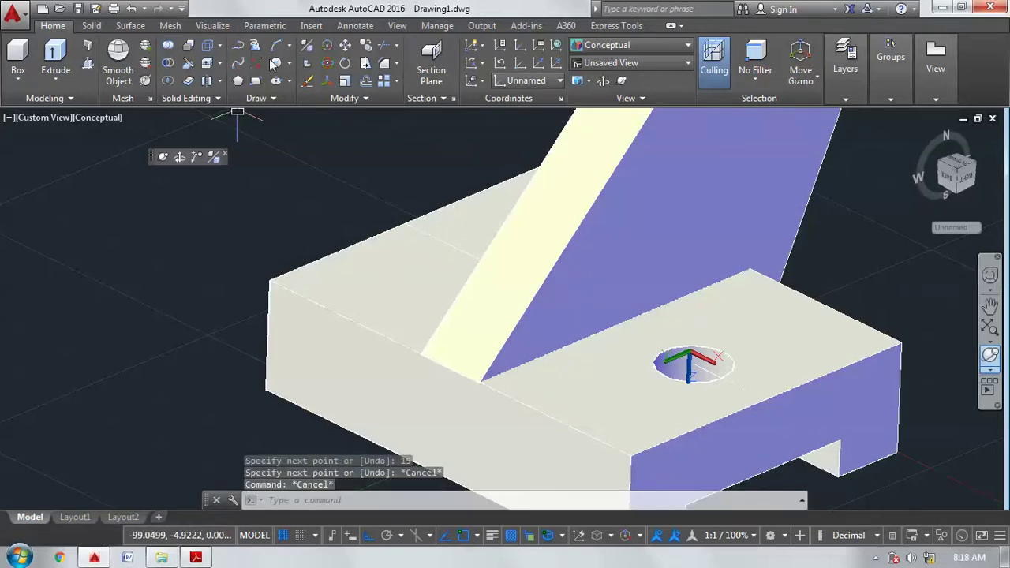
{"action": "type", "text": "c"}
{"action": "key", "text": "Return"}
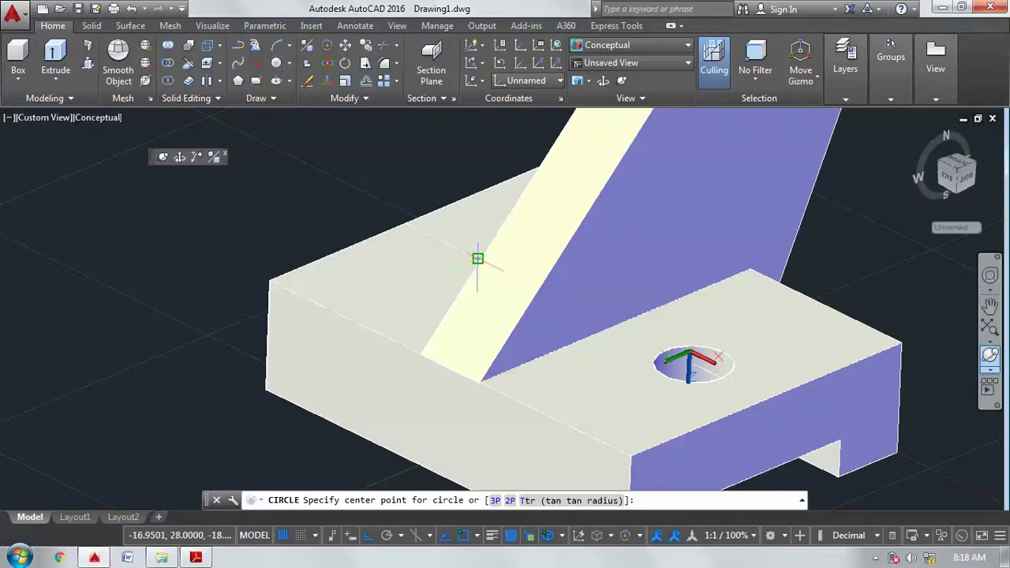
{"action": "left_click", "coordinate": [477, 258]}
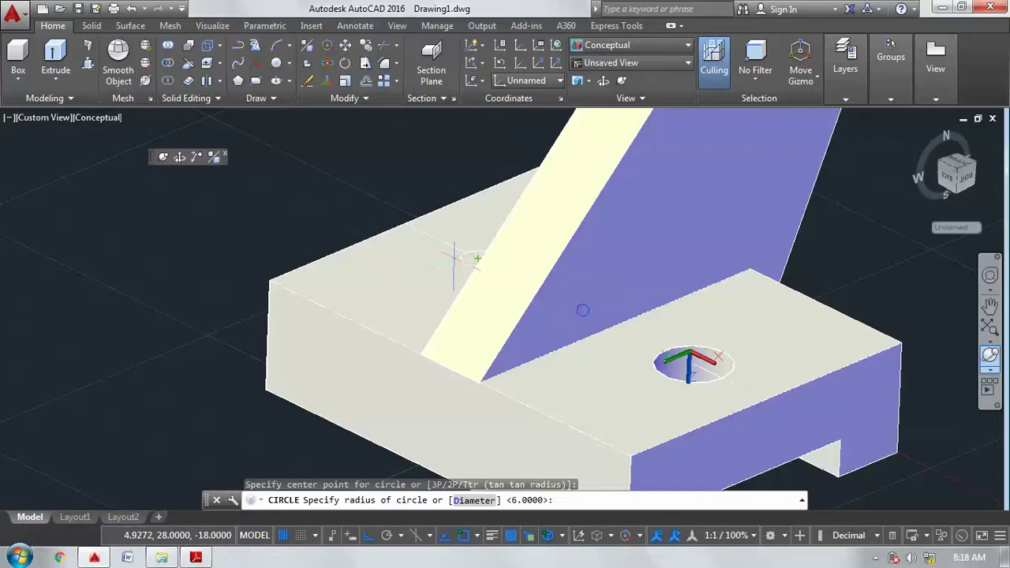
{"action": "key", "text": "Return"}
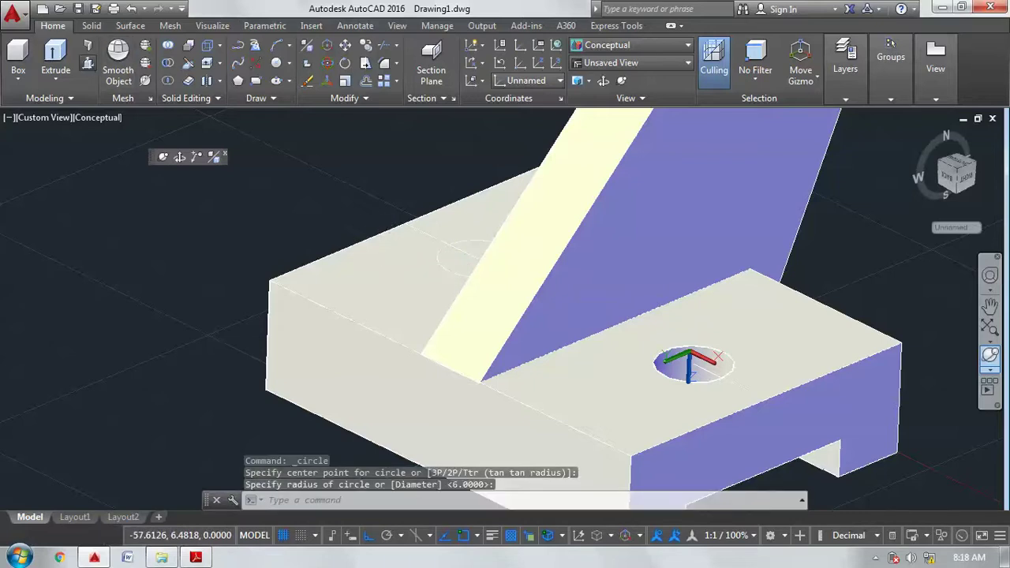
Press-pull the new circle down through the base as the second hole.
{"action": "left_click", "coordinate": [87, 63]}
{"action": "left_click", "coordinate": [453, 254]}
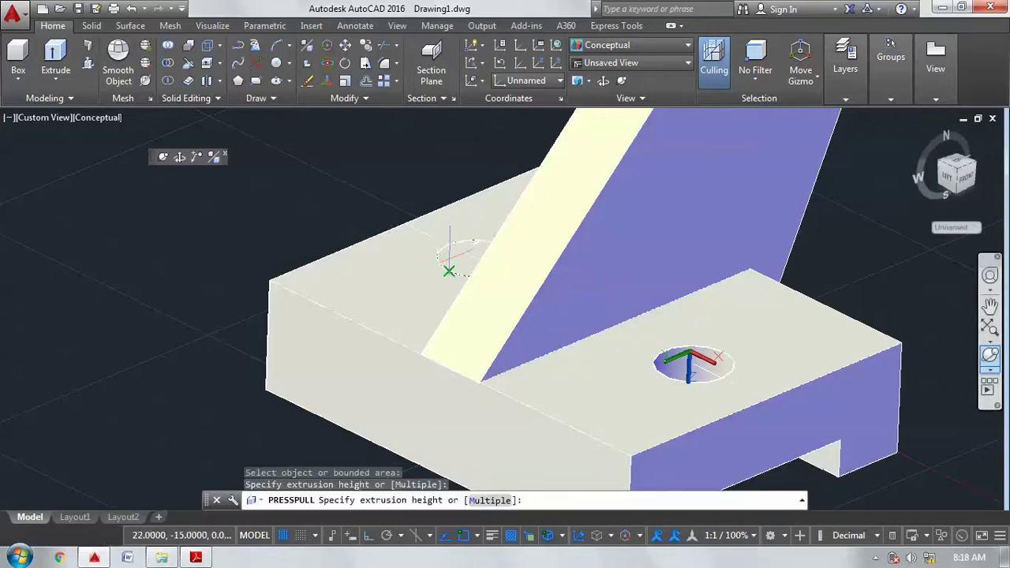
{"action": "scroll", "coordinate": [452, 254], "scroll_direction": "down", "scroll_amount": 5}
{"action": "left_click", "coordinate": [426, 339]}
{"action": "scroll", "coordinate": [418, 270], "scroll_direction": "up", "scroll_amount": 2}
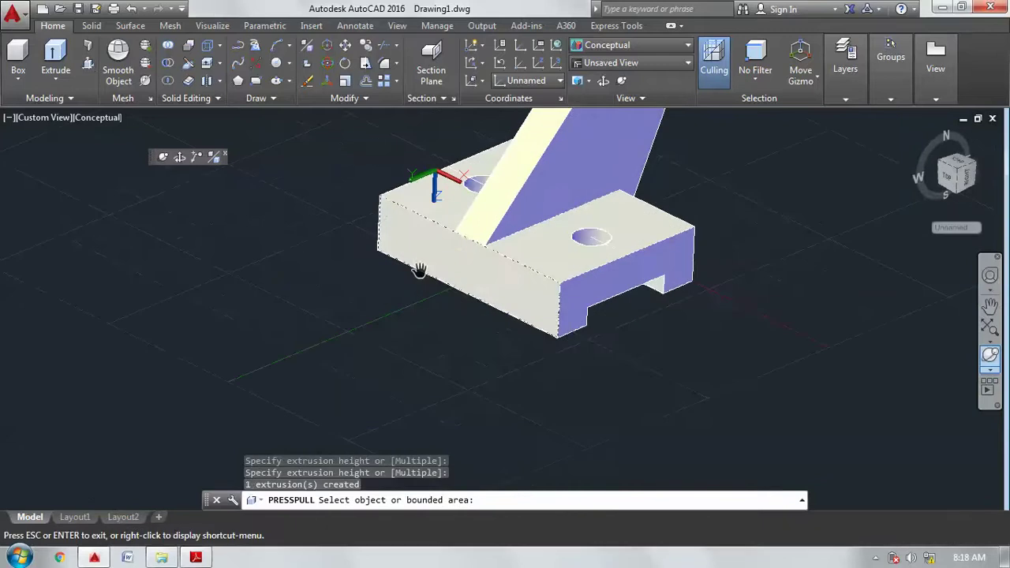
{"action": "scroll", "coordinate": [418, 270], "scroll_direction": "up", "scroll_amount": 2}
{"action": "scroll", "coordinate": [386, 354], "scroll_direction": "down", "scroll_amount": 4}
{"action": "key", "text": "Escape"}
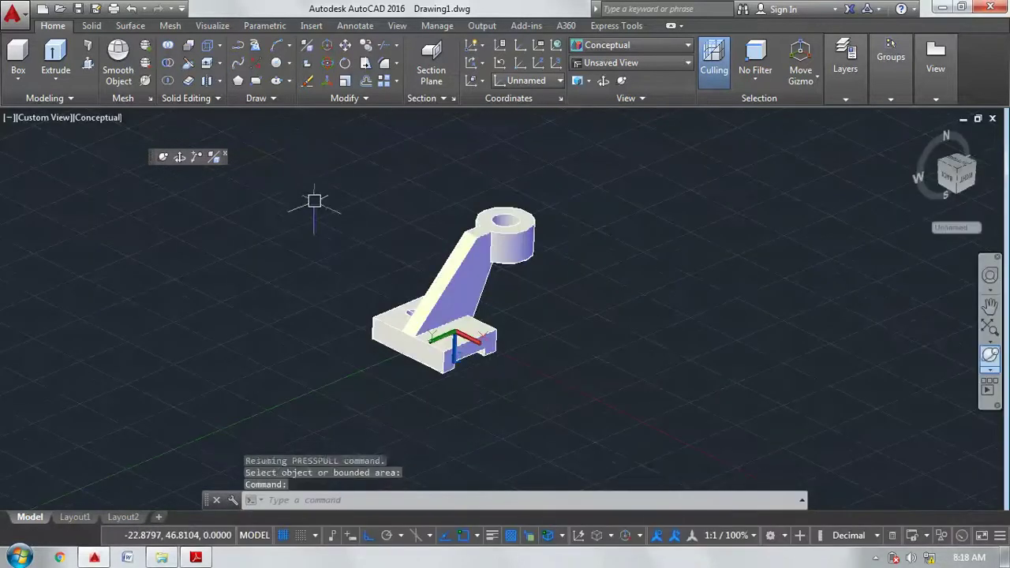
Union all five bracket solids into one solid using a crossing window.
{"action": "key", "text": "Escape"}
{"action": "left_click", "coordinate": [171, 49]}
{"action": "left_click", "coordinate": [555, 374]}
{"action": "left_click", "coordinate": [418, 227]}
{"action": "key", "text": "Return"}
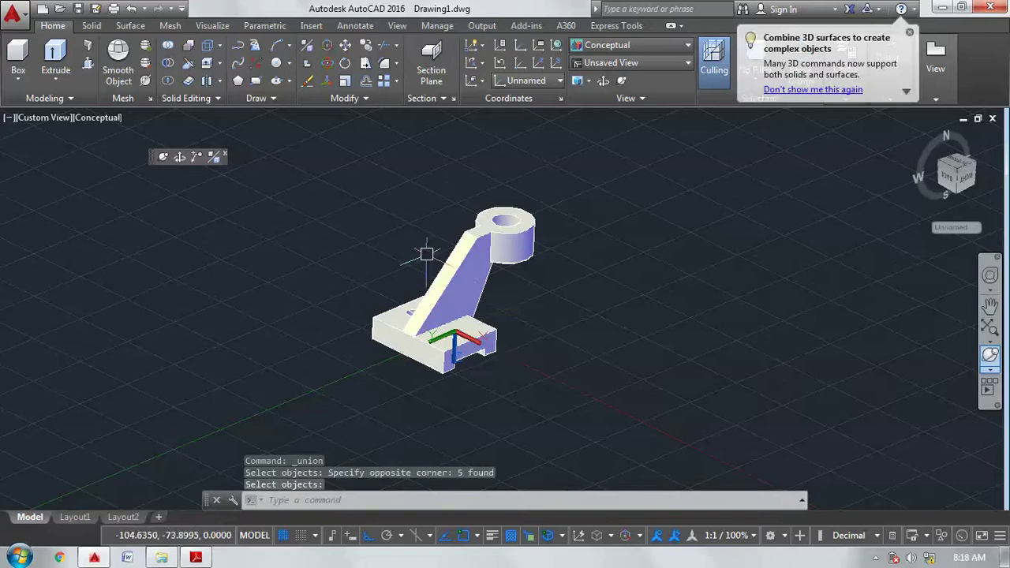
Move the merged bracket solid to the right, clear of the leftover sketches.
{"action": "key", "text": "Return"}
{"action": "left_click", "coordinate": [445, 265]}
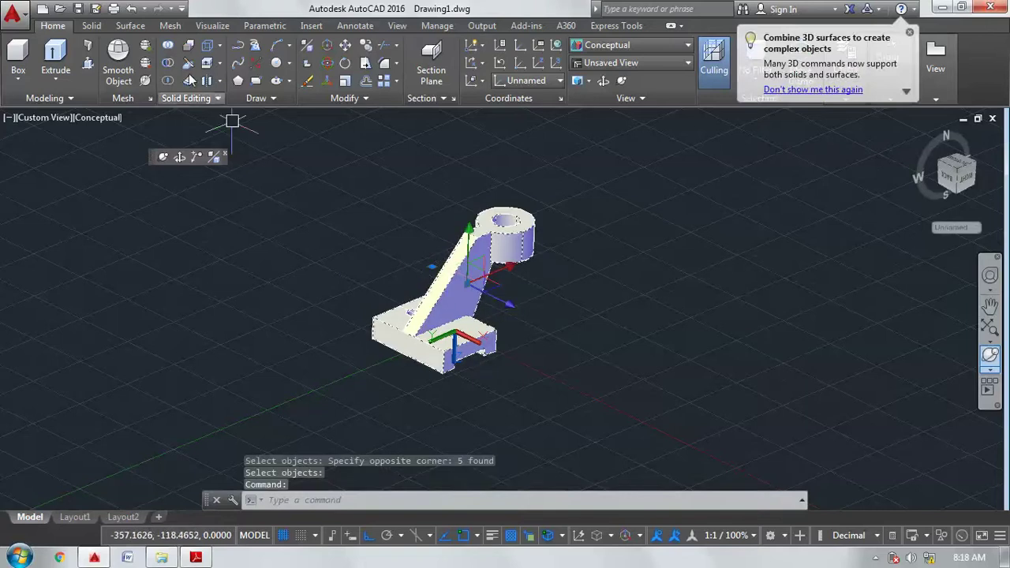
{"action": "left_click", "coordinate": [343, 46]}
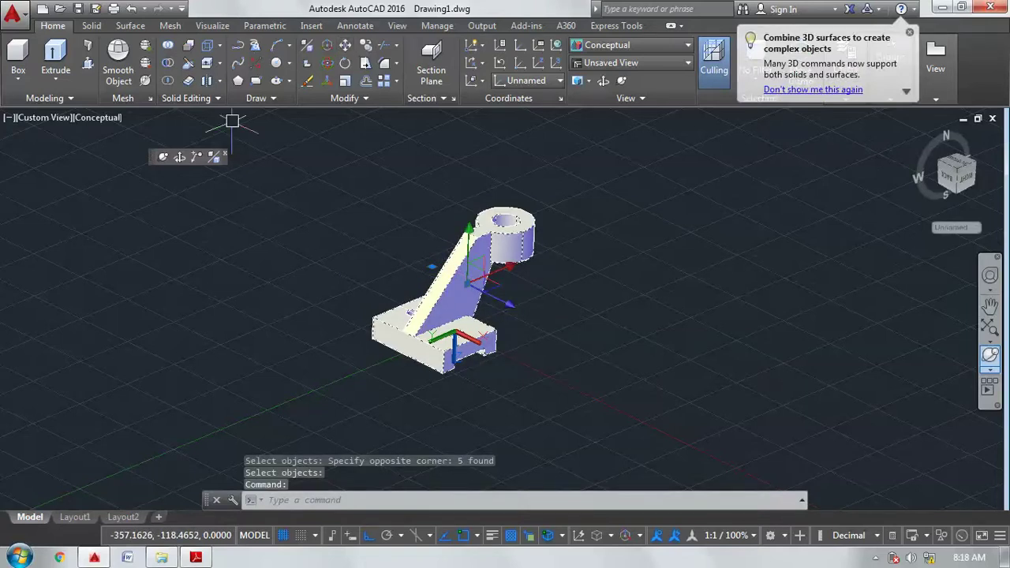
{"action": "left_click", "coordinate": [276, 253]}
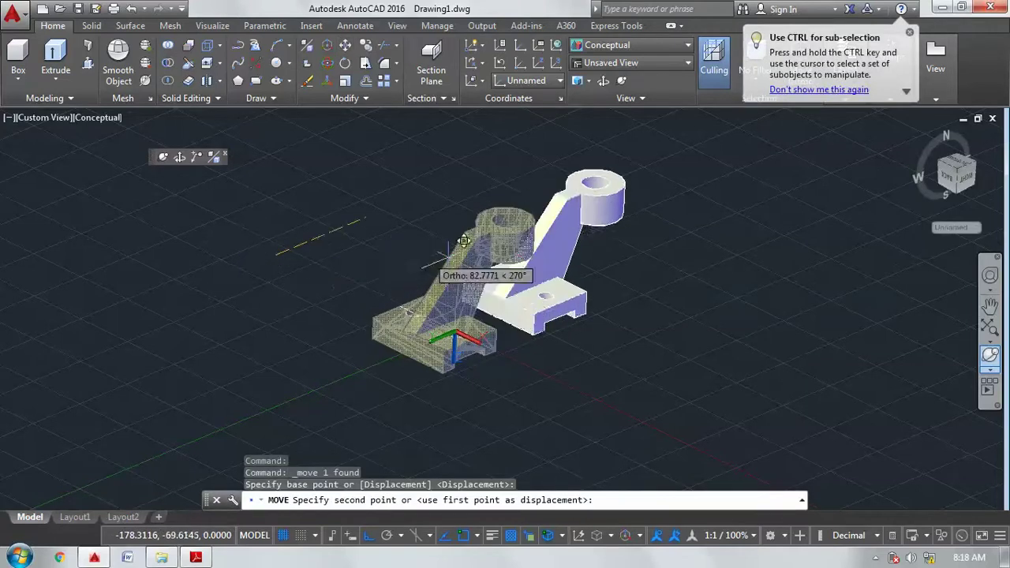
{"action": "left_click", "coordinate": [612, 225]}
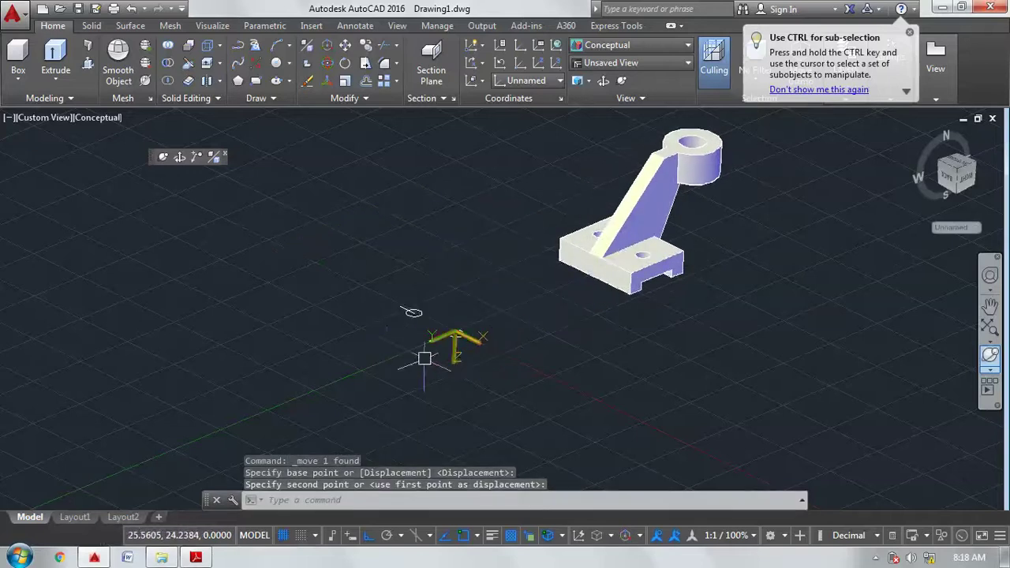
Delete the leftover circles and lines with a selection window.
{"action": "scroll", "coordinate": [410, 343], "scroll_direction": "up", "scroll_amount": 2}
{"action": "scroll", "coordinate": [410, 344], "scroll_direction": "up", "scroll_amount": 2}
{"action": "scroll", "coordinate": [623, 398], "scroll_direction": "up", "scroll_amount": 2}
{"action": "left_click", "coordinate": [634, 412]}
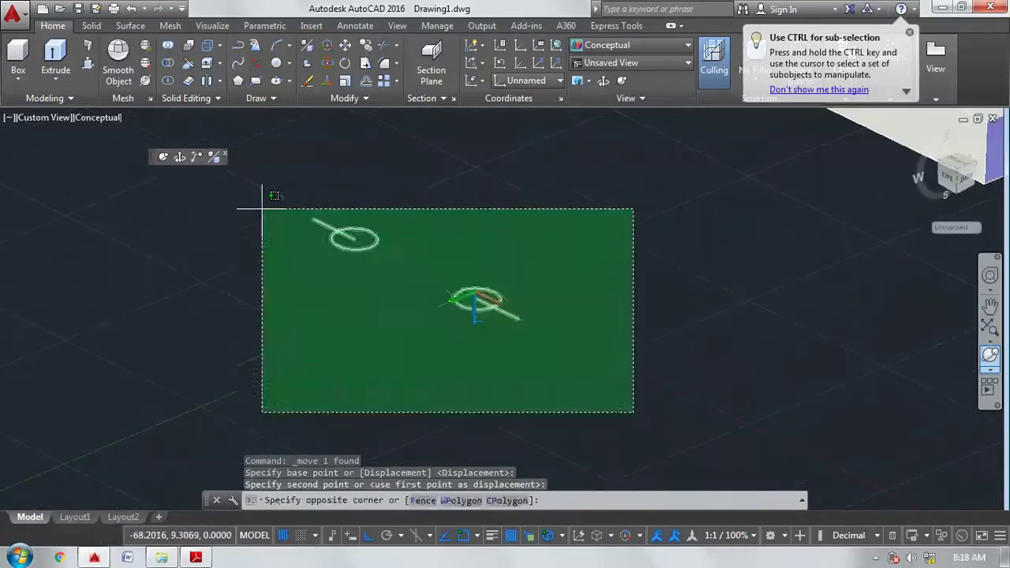
{"action": "left_click", "coordinate": [254, 192]}
{"action": "key", "text": "Delete"}
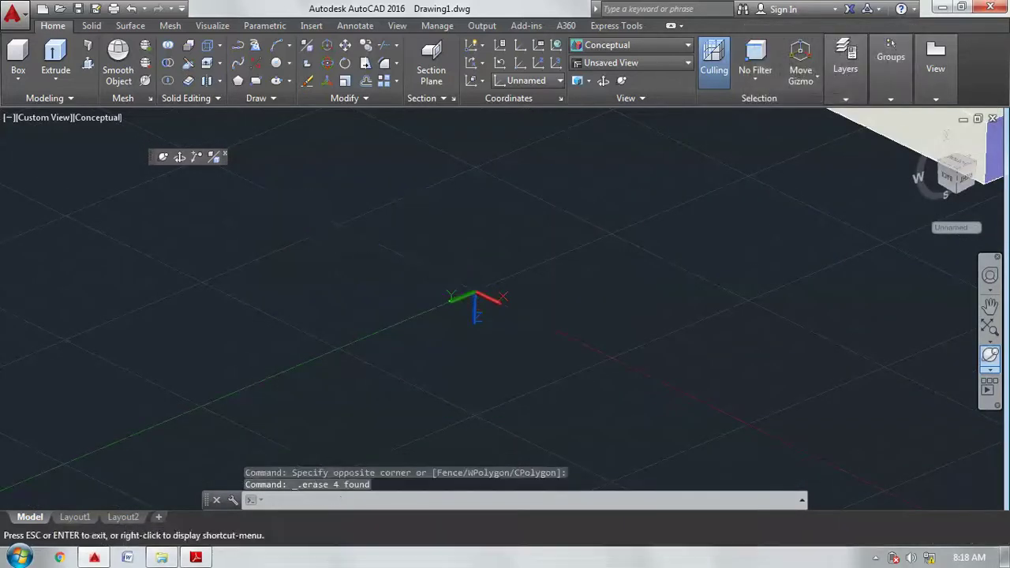
Zoom to review the finished bracket and dismiss the low battery notification.
{"action": "scroll", "coordinate": [280, 367], "scroll_direction": "down", "scroll_amount": 3}
{"action": "scroll", "coordinate": [292, 390], "scroll_direction": "down", "scroll_amount": 2}
{"action": "scroll", "coordinate": [548, 225], "scroll_direction": "up", "scroll_amount": 1}
{"action": "scroll", "coordinate": [553, 221], "scroll_direction": "up", "scroll_amount": 2}
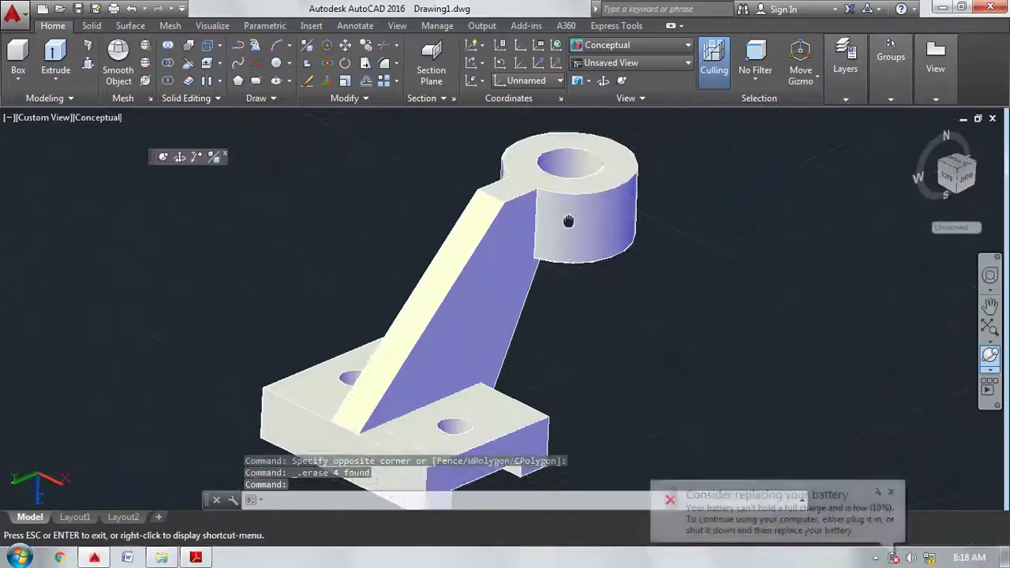
{"action": "scroll", "coordinate": [564, 209], "scroll_direction": "up", "scroll_amount": 1}
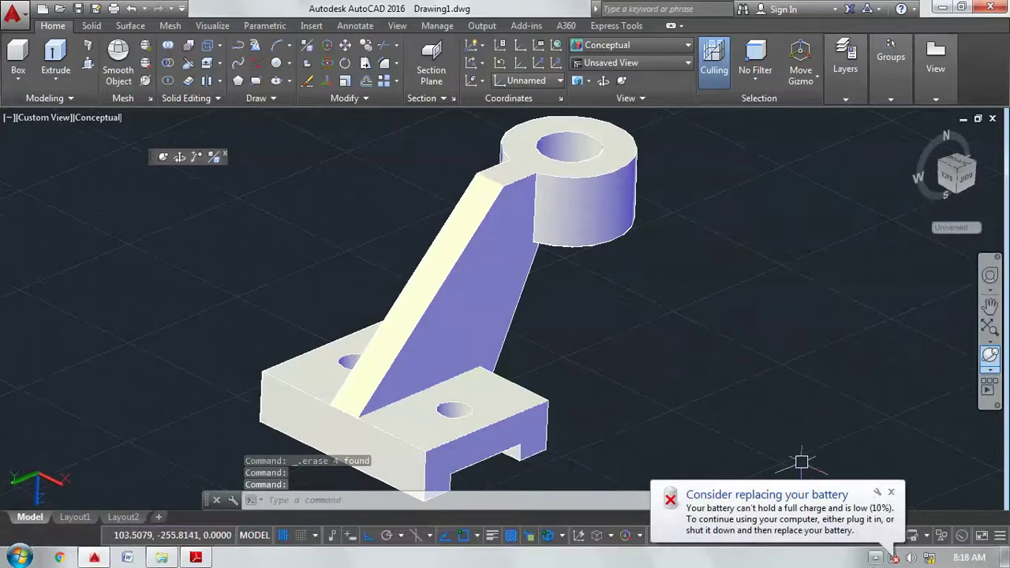
{"action": "left_click", "coordinate": [892, 55]}
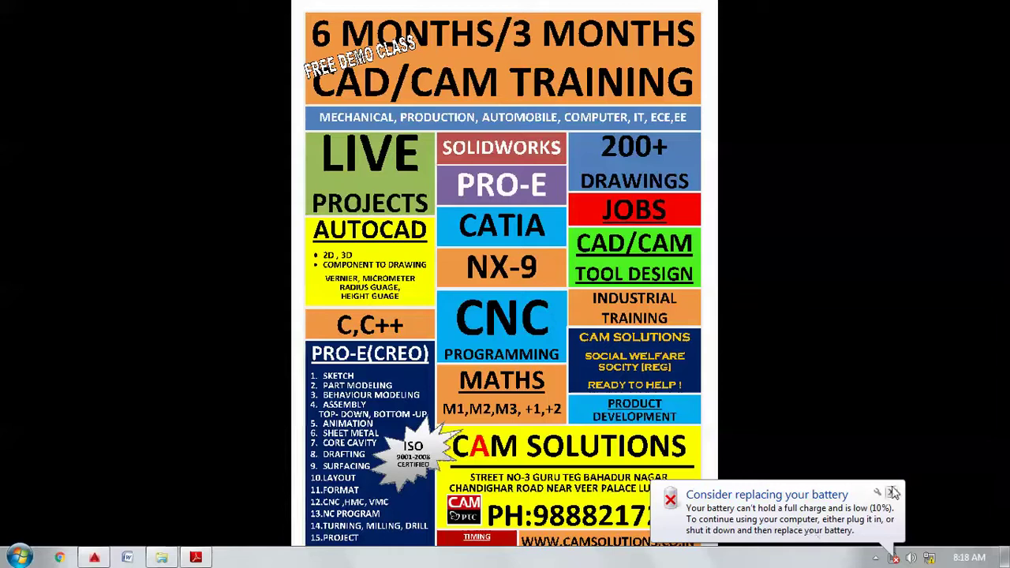
{"action": "left_click", "coordinate": [892, 492]}
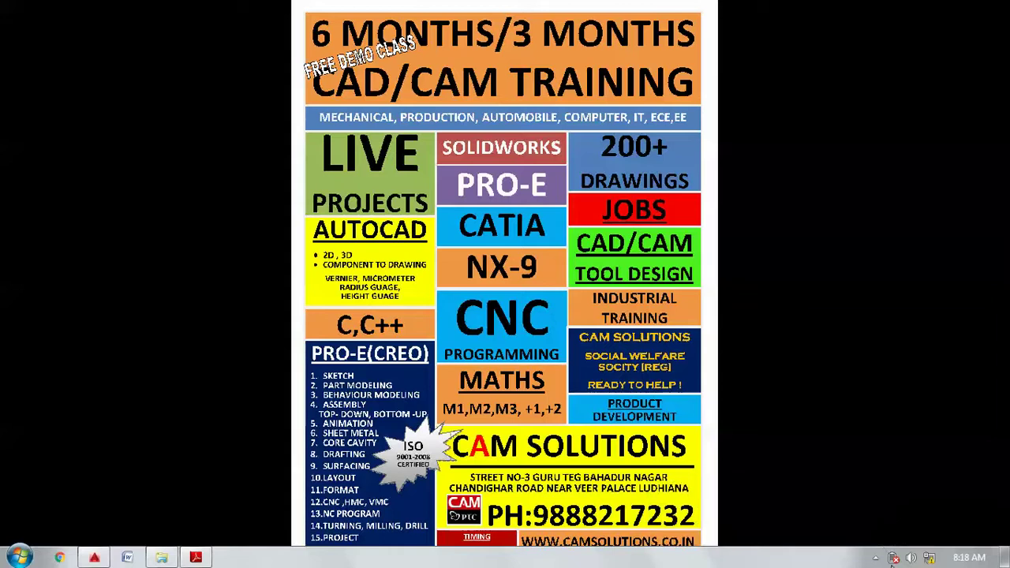